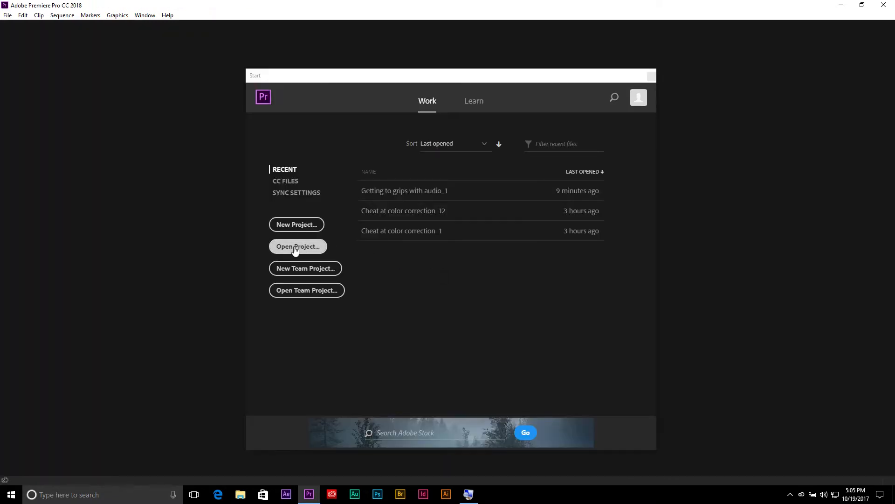
- Open the existing project "Getting to grips with audio_1"
{"action": "left_click", "coordinate": [295, 247]}
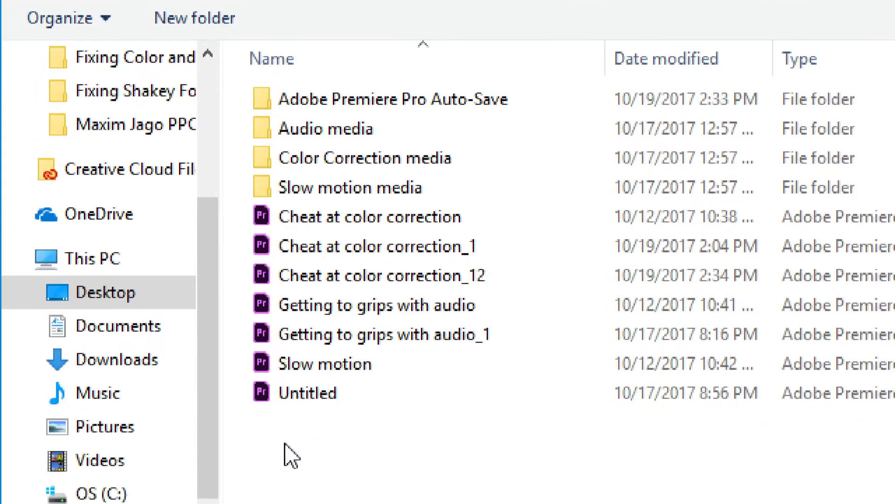
{"action": "left_click", "coordinate": [270, 308]}
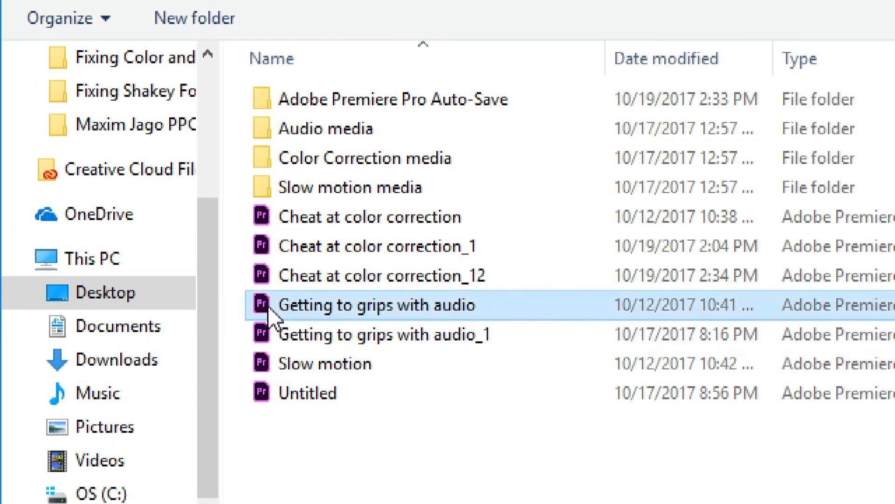
{"action": "left_click", "coordinate": [270, 336]}
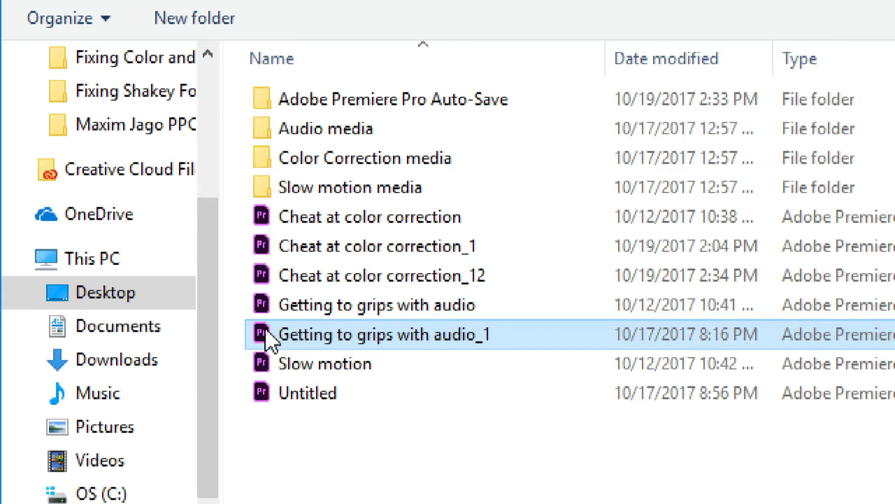
{"action": "double_click", "coordinate": [270, 336]}
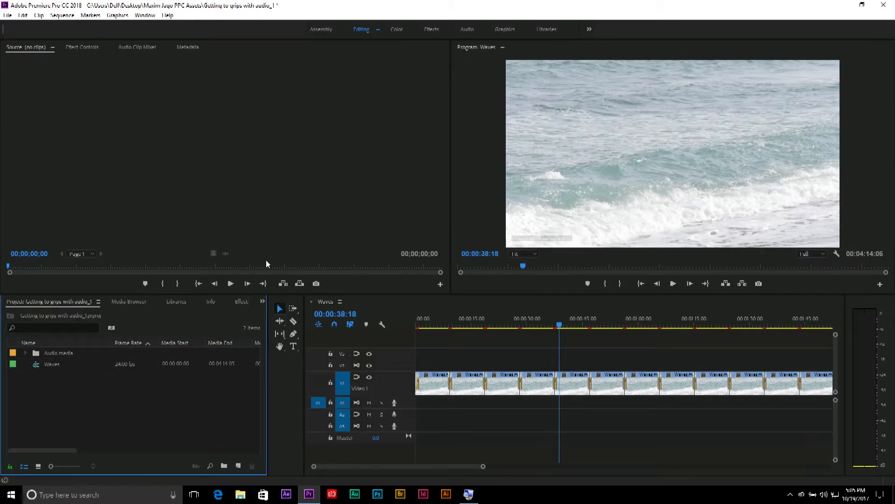
- Move the Waves sequence playhead to 00:00:14:11 and expand the Audio media bin to show its clips
{"action": "left_click", "coordinate": [470, 329]}
{"action": "left_click", "coordinate": [67, 392]}
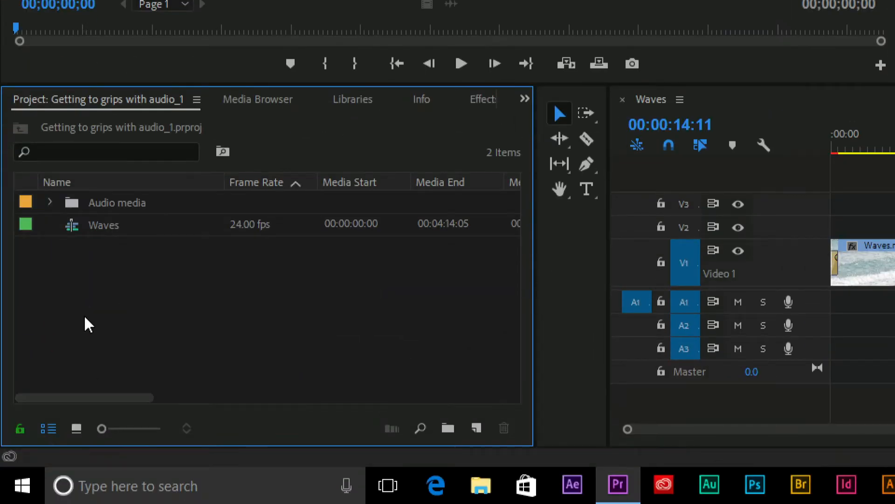
{"action": "left_click", "coordinate": [74, 207]}
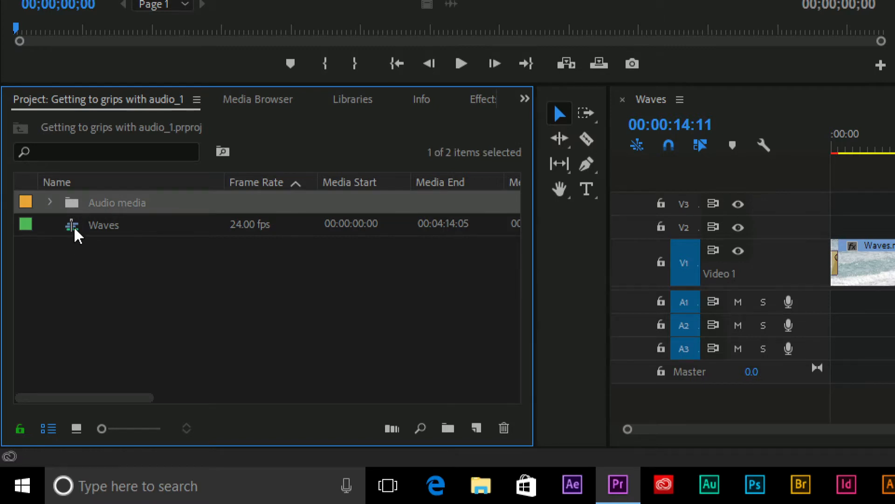
{"action": "left_click", "coordinate": [76, 233]}
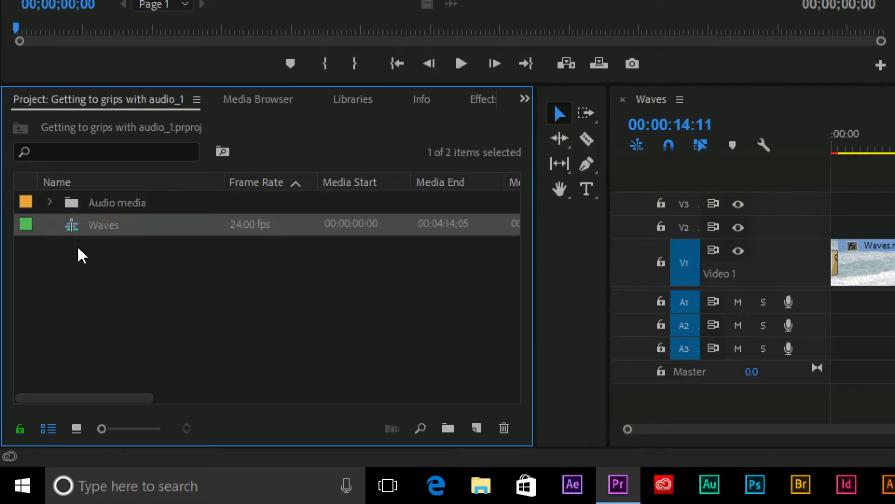
{"action": "left_click", "coordinate": [50, 203]}
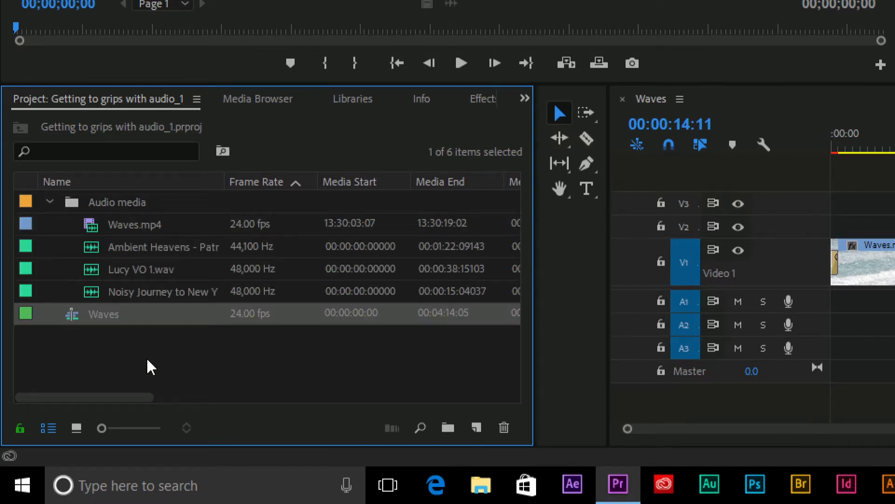
{"action": "left_click", "coordinate": [71, 207]}
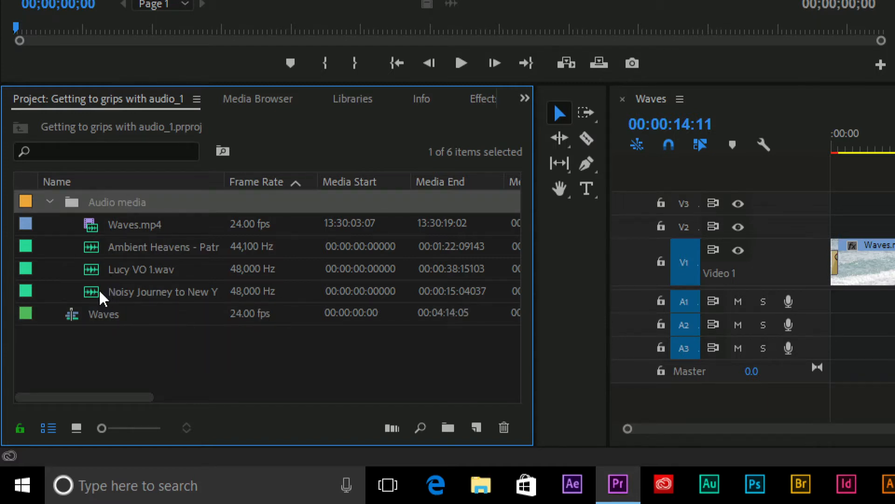
- Open the Ambient Heavens music clip in the Source Monitor and place it at the start of the A1 track
{"action": "left_click", "coordinate": [96, 255]}
{"action": "double_click", "coordinate": [97, 254]}
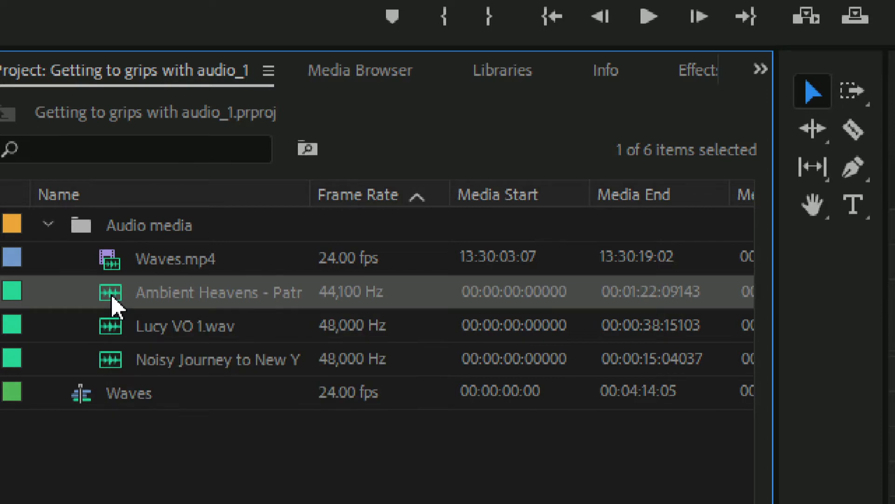
{"action": "left_click_drag", "start_coordinate": [798, 407], "coordinate": [447, 331]}
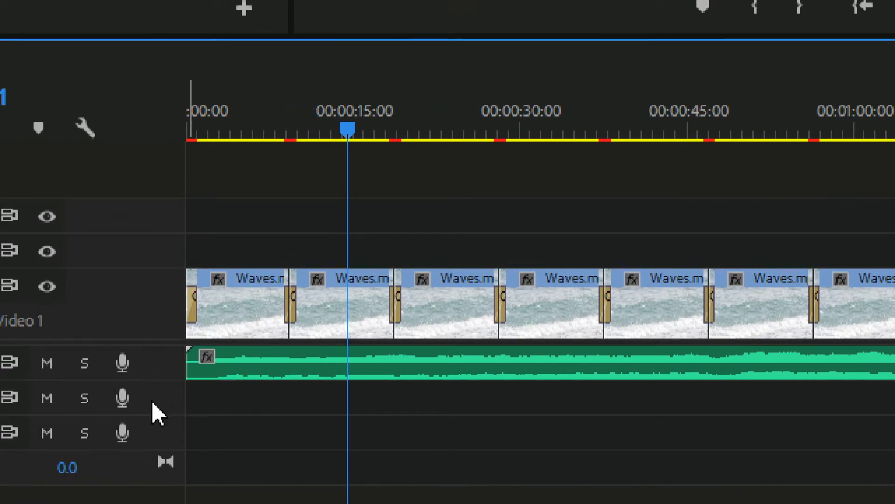
- Increase the height of the Audio 1 track and select the music clip on it
{"action": "left_click_drag", "start_coordinate": [163, 376], "coordinate": [163, 419]}
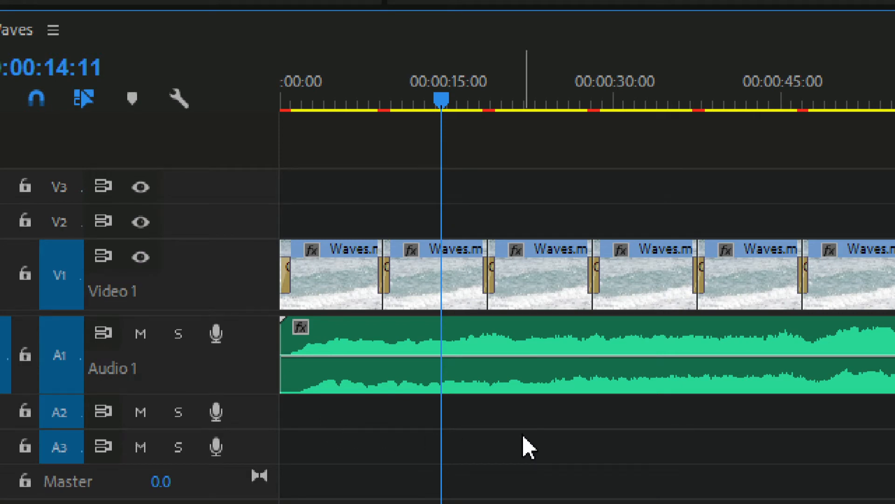
{"action": "left_click", "coordinate": [549, 392]}
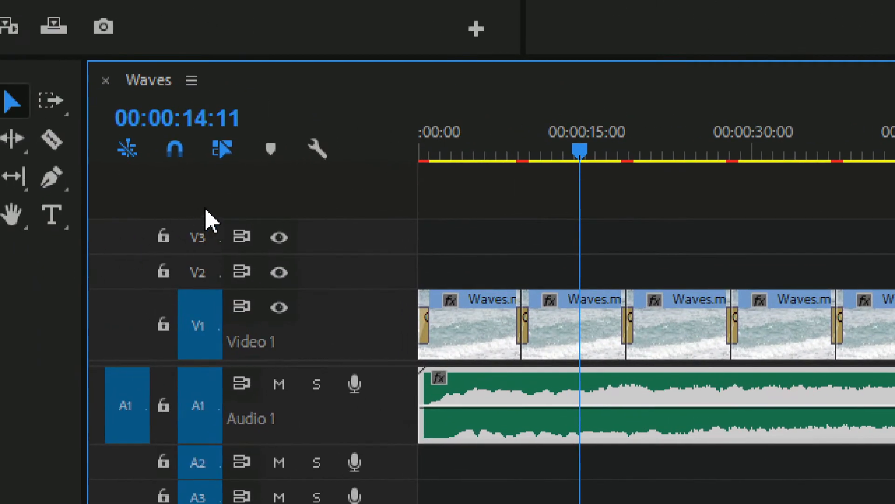
- Turn off Rectified Audio Waveforms for the Waves timeline and make the Audio 1 track taller
{"action": "left_click", "coordinate": [199, 86]}
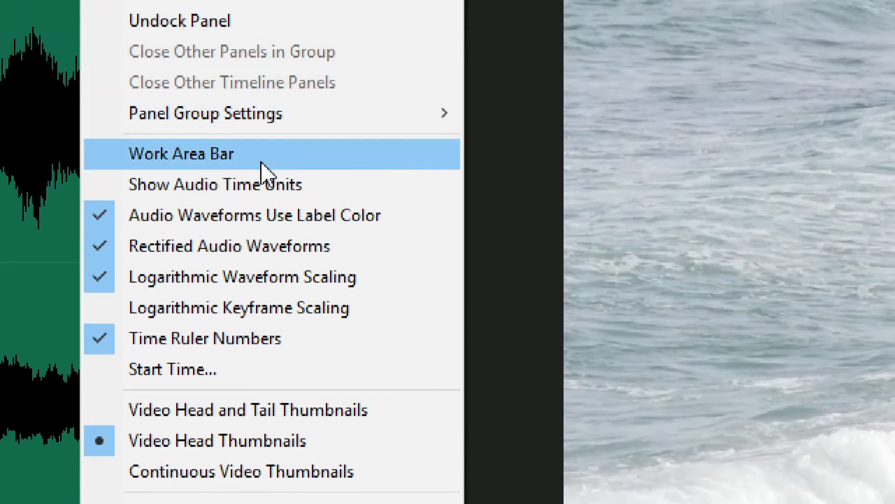
{"action": "left_click", "coordinate": [301, 264]}
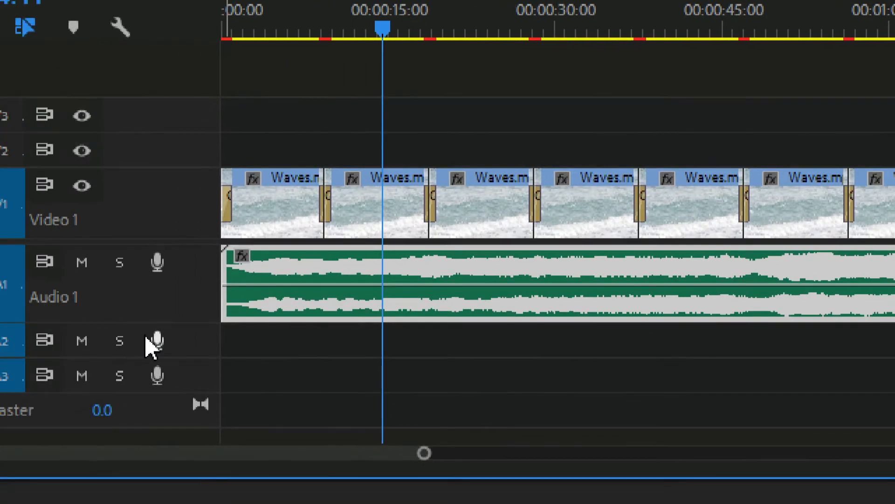
{"action": "left_click_drag", "start_coordinate": [189, 322], "coordinate": [192, 354]}
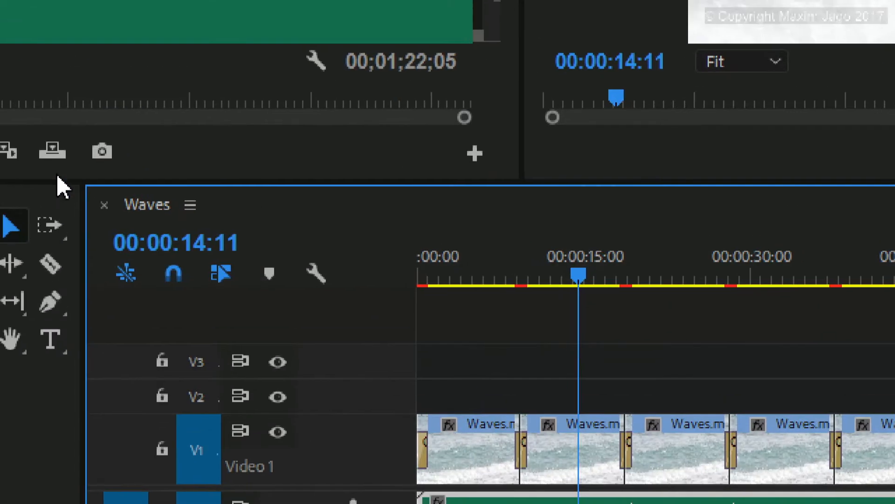
- Turn Rectified Audio Waveforms back on for the Waves timeline
{"action": "left_click", "coordinate": [191, 205]}
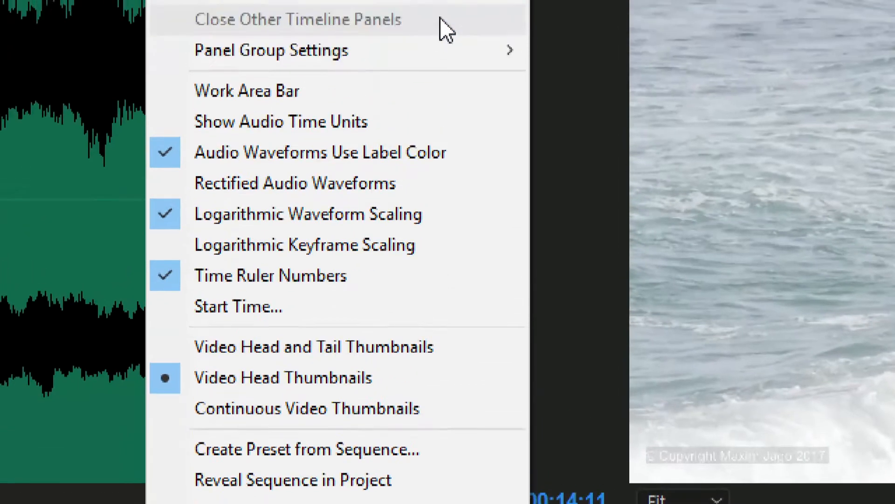
{"action": "left_click", "coordinate": [436, 193]}
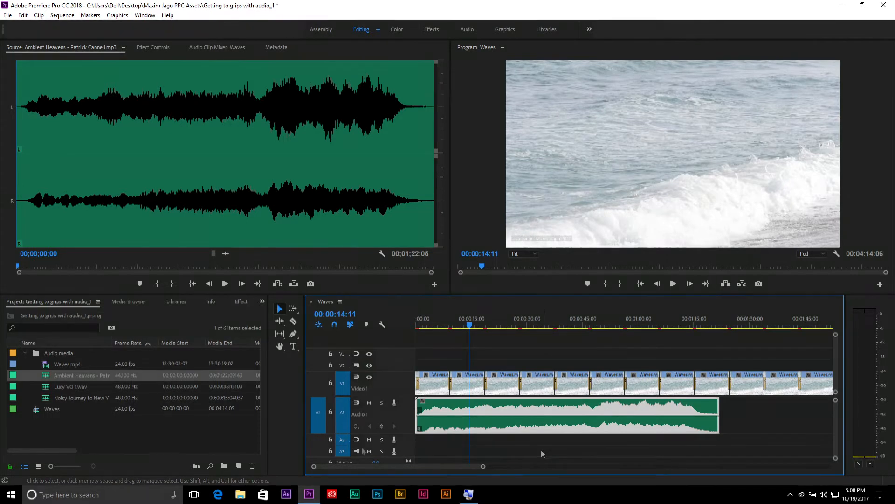
- Open the Audio Channels settings of the Ambient Heavens clip in the bin and examine the Number of Audio Clips setting
{"action": "left_click", "coordinate": [239, 433]}
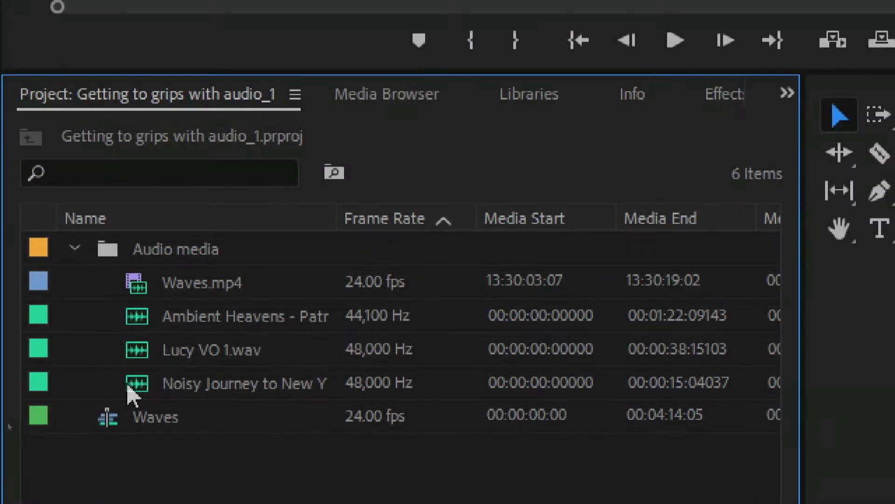
{"action": "right_click", "coordinate": [132, 320]}
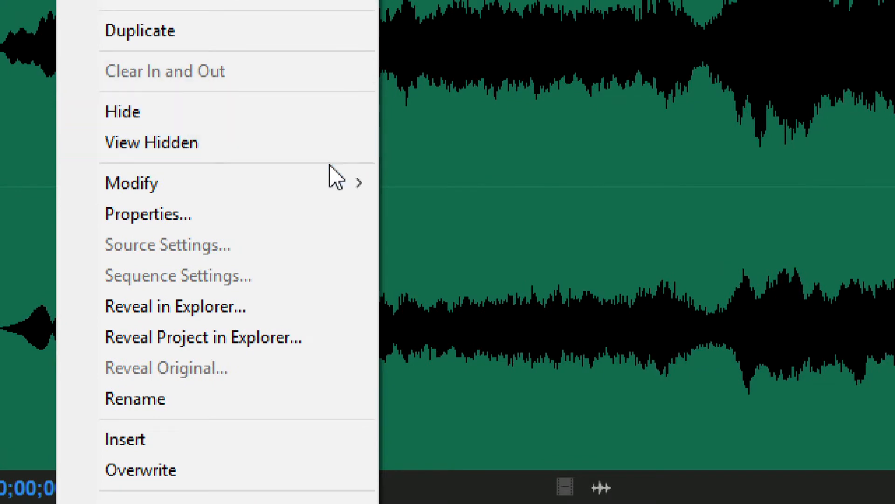
{"action": "mouse_move", "coordinate": [326, 186]}
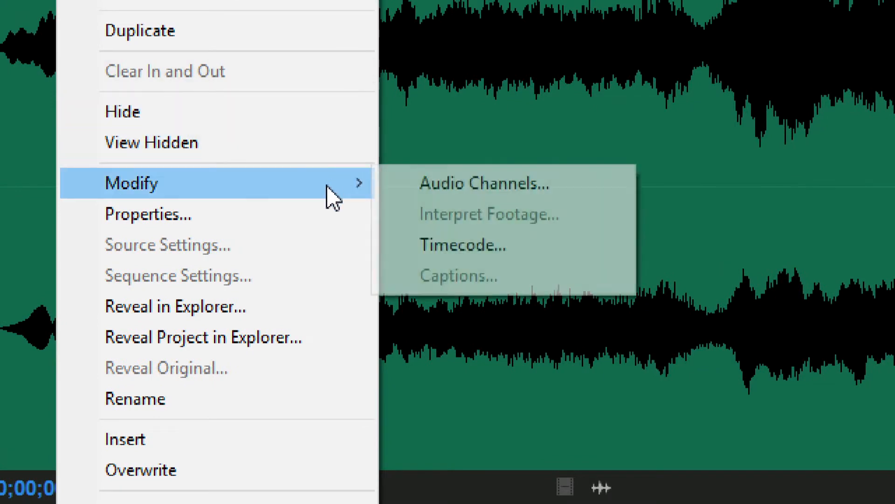
{"action": "left_click", "coordinate": [579, 189]}
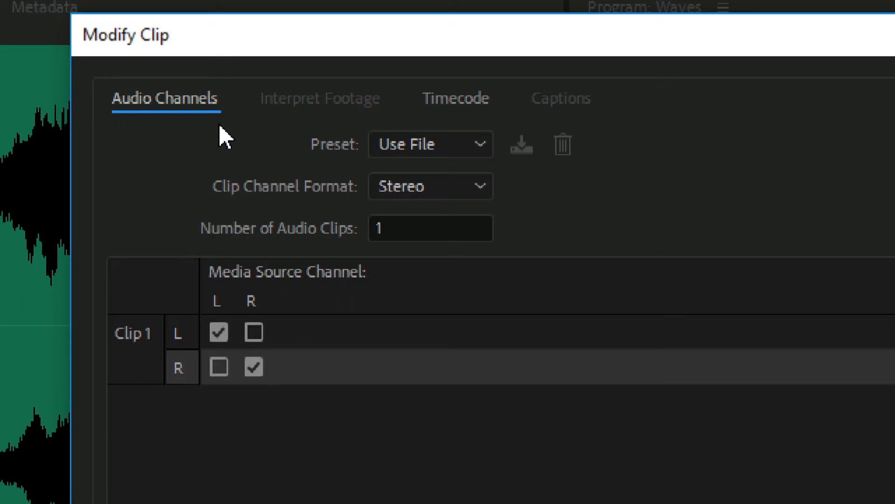
{"action": "left_click", "coordinate": [392, 227]}
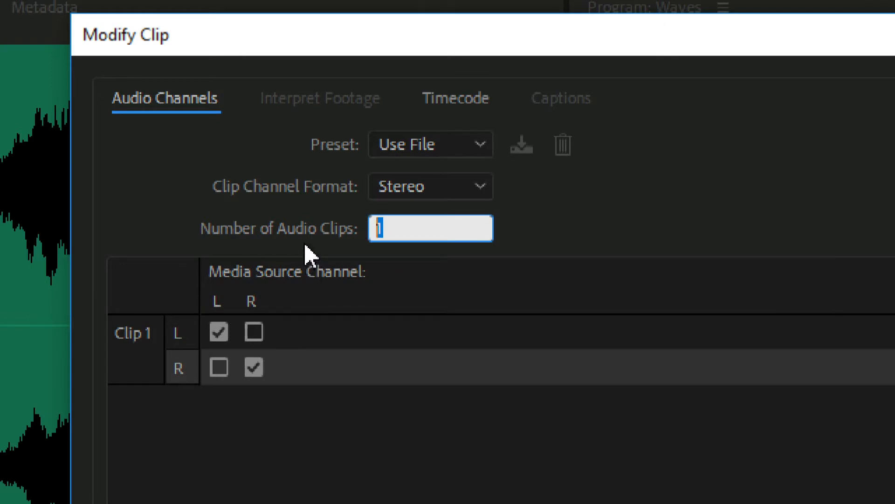
{"action": "left_click", "coordinate": [133, 228]}
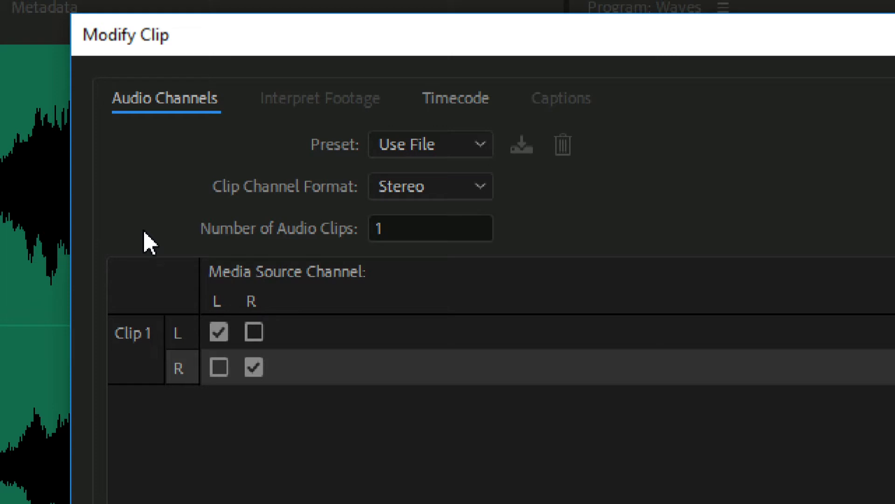
- Try a Mono clip channel format with the number of audio clips set to 8
{"action": "left_click", "coordinate": [406, 186]}
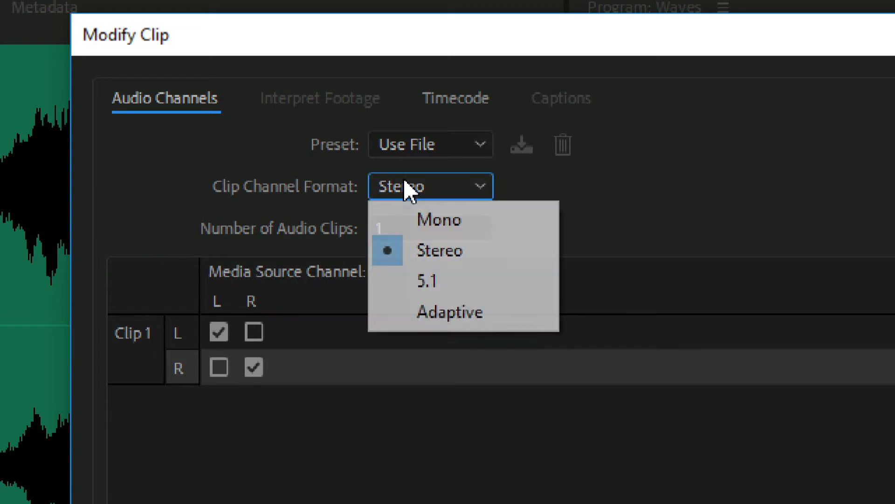
{"action": "left_click", "coordinate": [414, 217]}
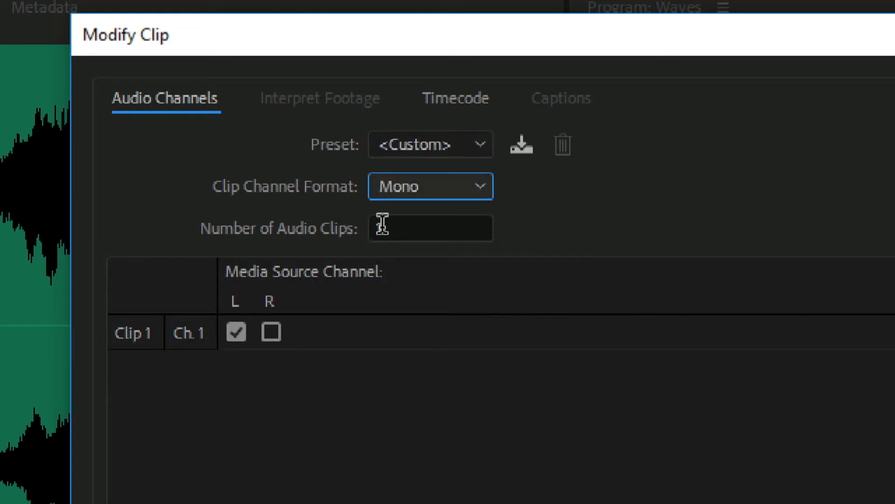
{"action": "left_click", "coordinate": [381, 226]}
{"action": "type", "text": "8"}
{"action": "key", "text": "Tab"}
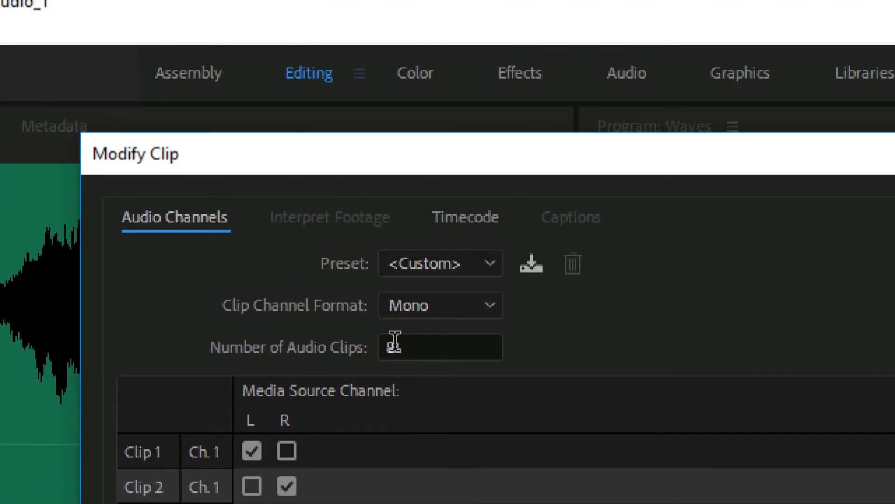
- Try 2 as the number of audio clips and close the Modify Clip dialog without applying the channel changes
{"action": "left_click", "coordinate": [373, 76]}
{"action": "left_click_drag", "start_coordinate": [397, 345], "coordinate": [370, 360]}
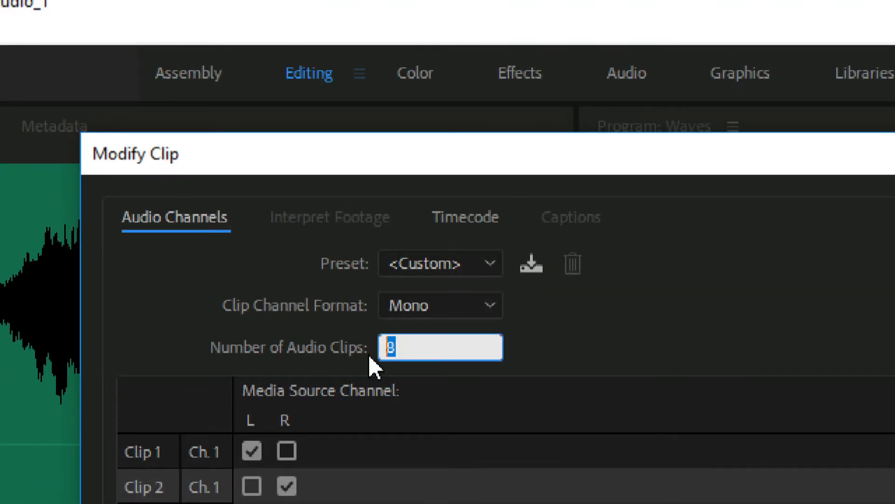
{"action": "type", "text": "2"}
{"action": "key", "text": "Return"}
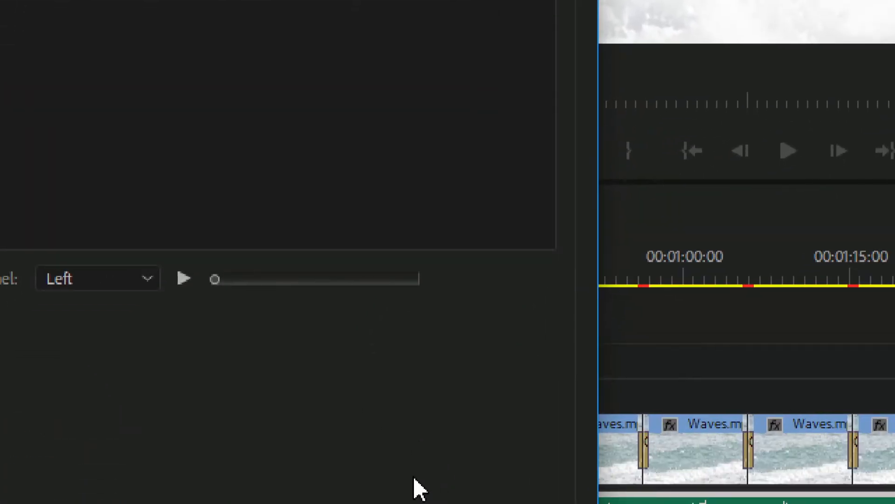
{"action": "left_click", "coordinate": [553, 438]}
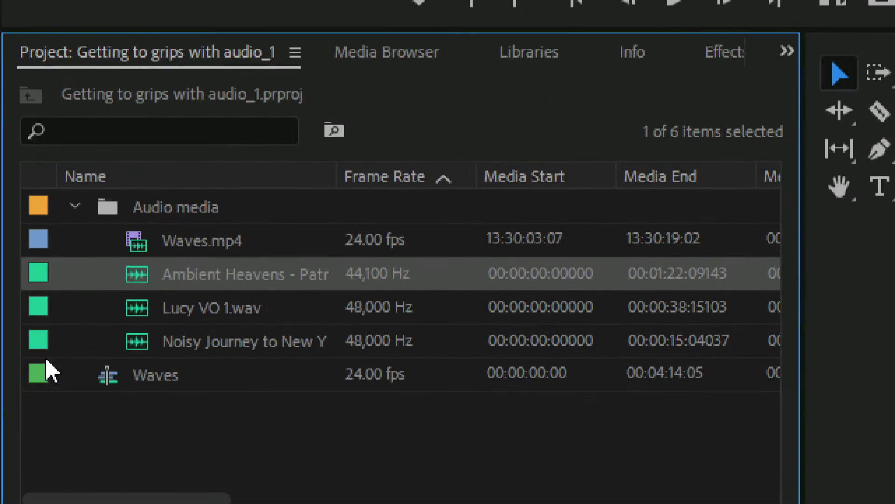
- Adjust the audio gain of the Ambient Heavens clip in the bin by 3 dB
{"action": "right_click", "coordinate": [140, 286]}
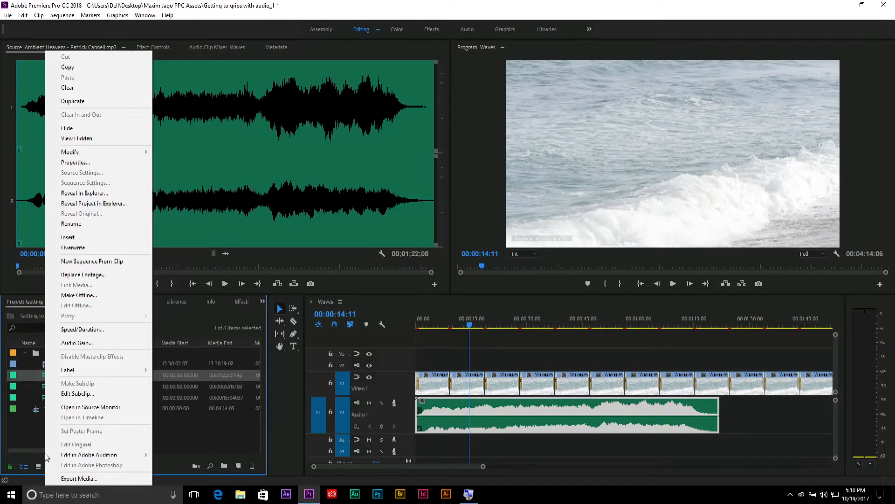
{"action": "left_click", "coordinate": [19, 431]}
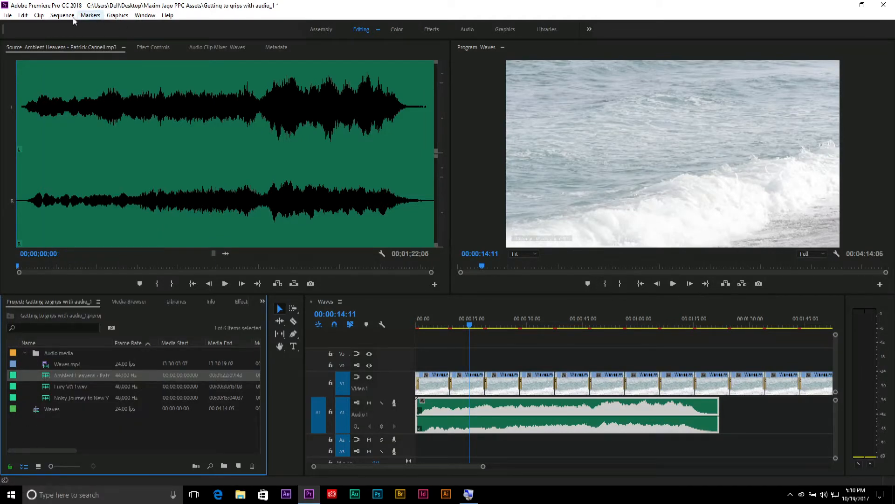
{"action": "left_click", "coordinate": [42, 16]}
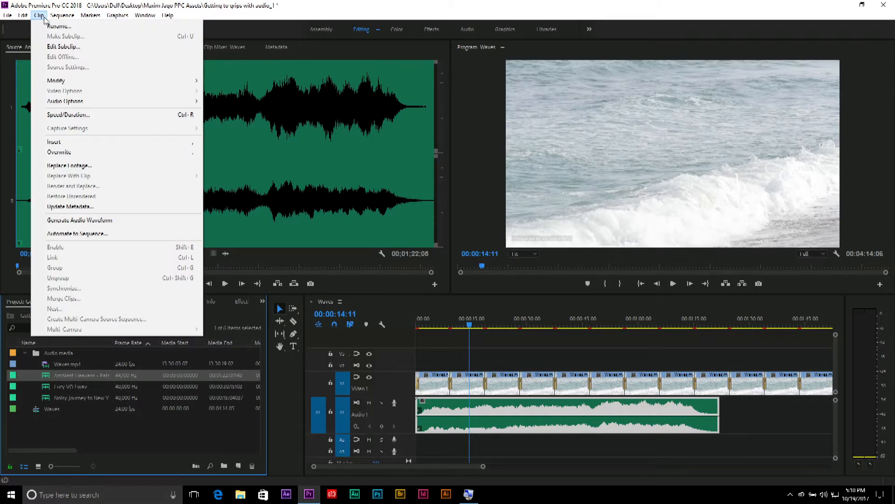
{"action": "mouse_move", "coordinate": [116, 101]}
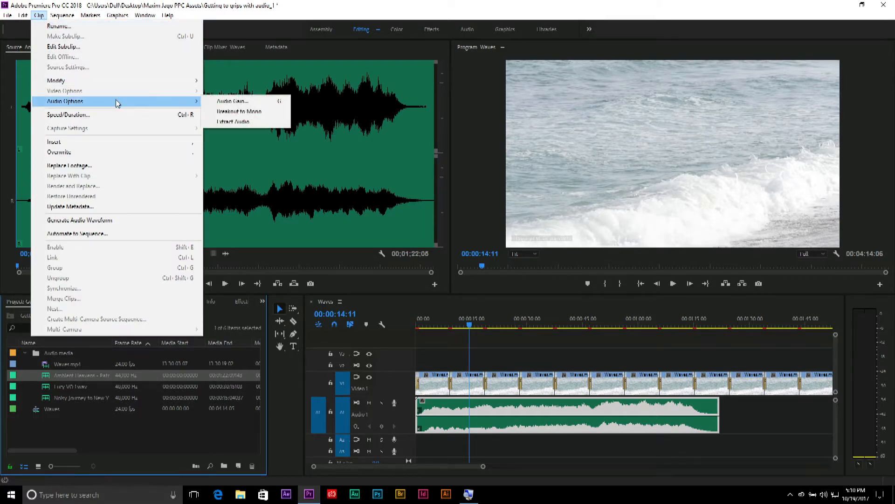
{"action": "left_click", "coordinate": [256, 104]}
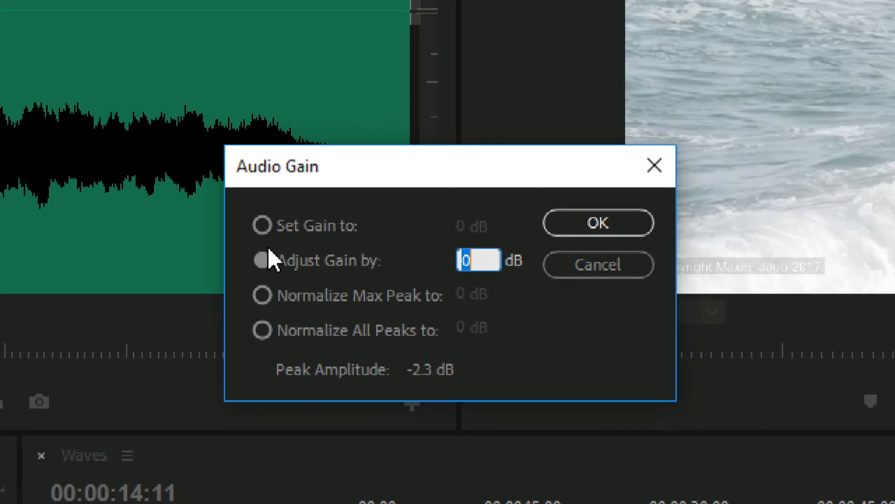
{"action": "left_click", "coordinate": [278, 227]}
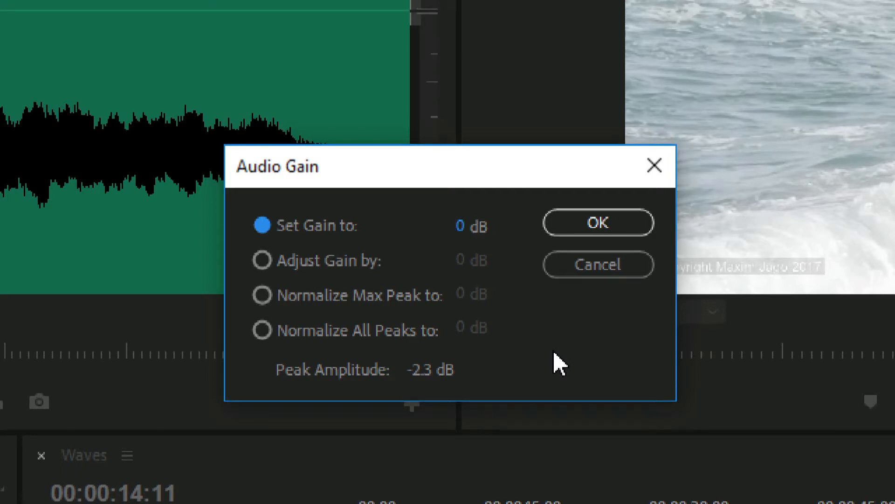
{"action": "left_click", "coordinate": [264, 261]}
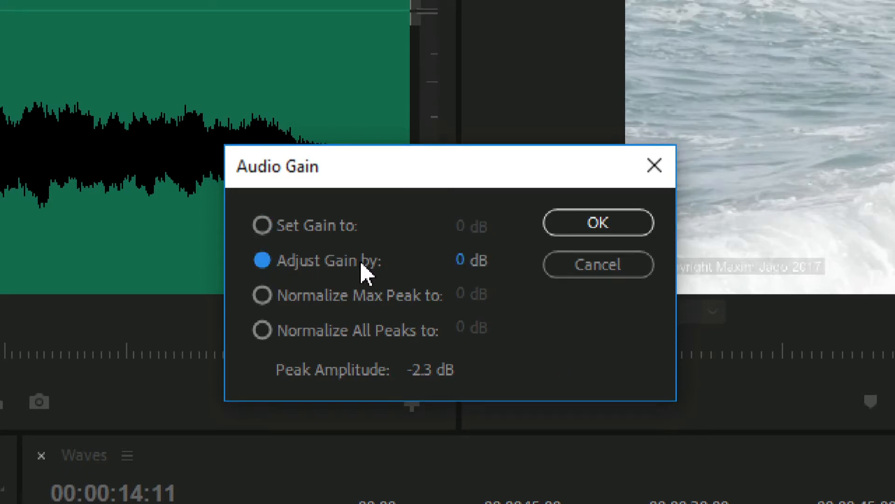
{"action": "left_click", "coordinate": [461, 263]}
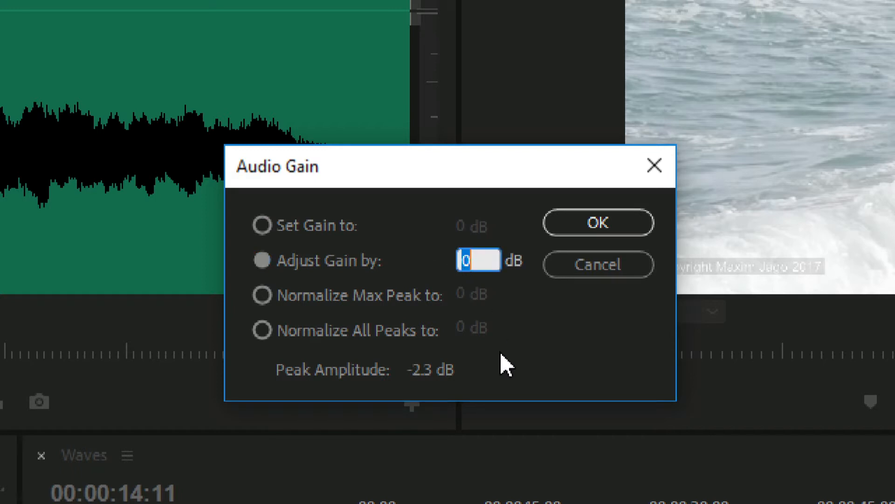
{"action": "type", "text": "3"}
{"action": "key", "text": "Tab"}
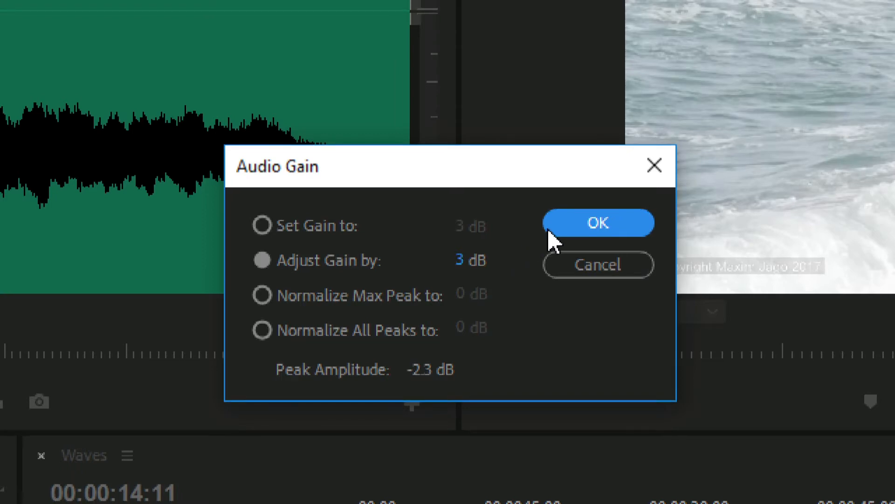
{"action": "left_click", "coordinate": [560, 223]}
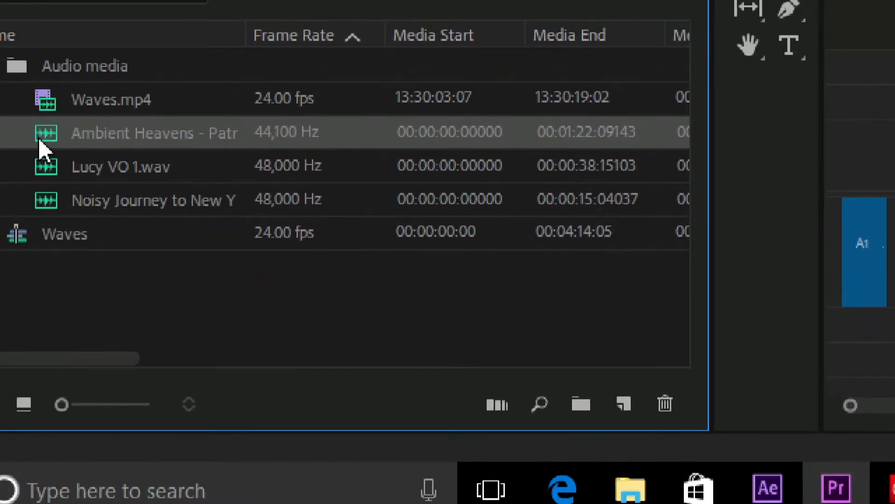
- Try adjusting the Ambient Heavens bin clip's audio gain by another 3 dB
{"action": "right_click", "coordinate": [40, 143]}
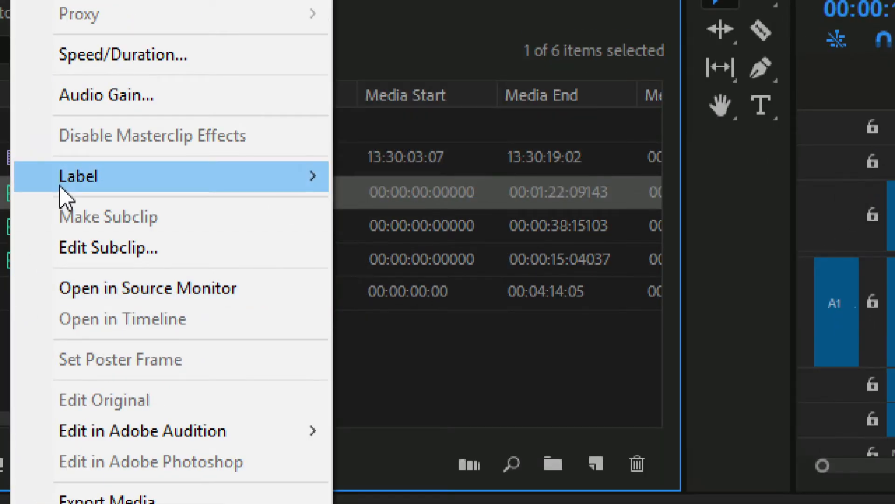
{"action": "left_click", "coordinate": [61, 288]}
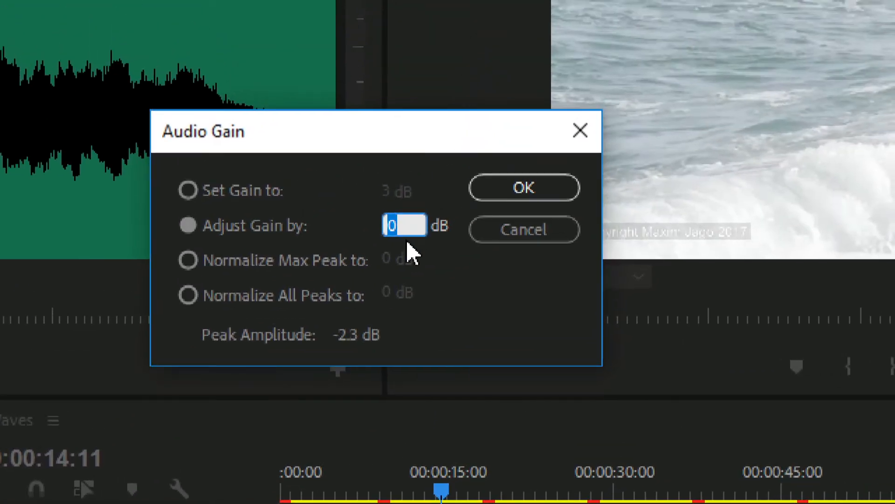
{"action": "type", "text": "3"}
{"action": "key", "text": "Tab"}
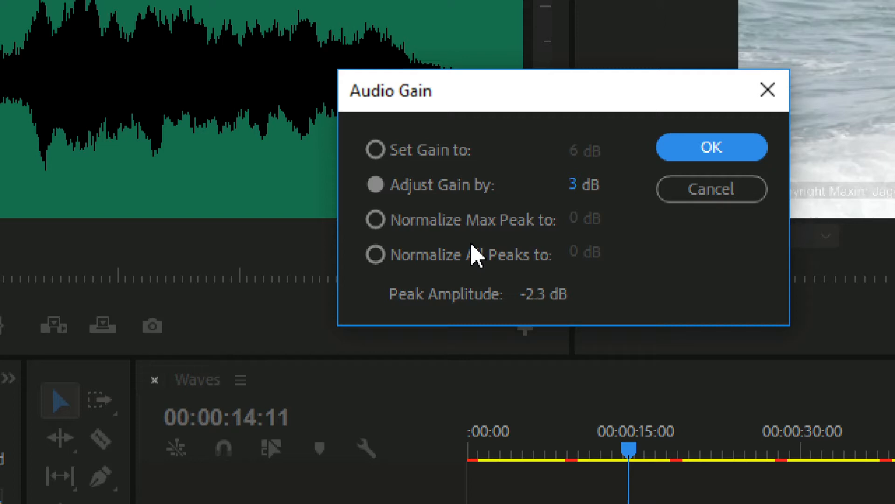
- Normalize the maximum peak of the Ambient Heavens bin clip to -18 dB
{"action": "left_click", "coordinate": [376, 220]}
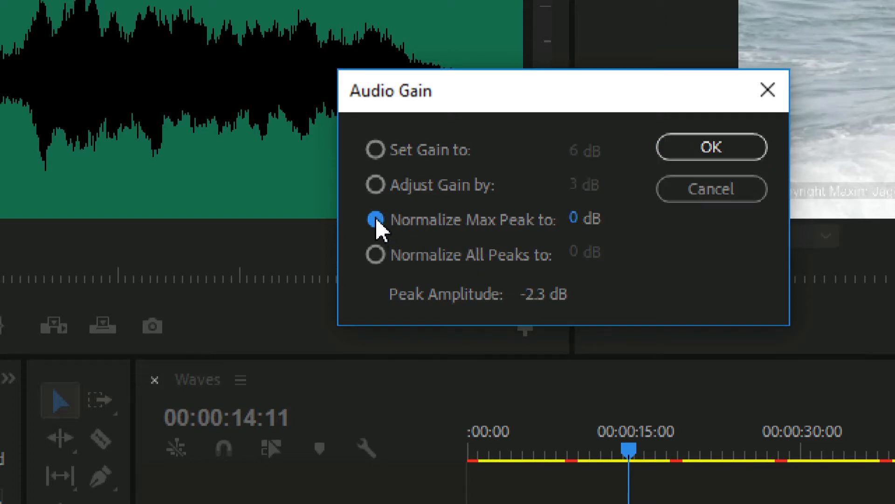
{"action": "left_click", "coordinate": [577, 222]}
{"action": "type", "text": "-18"}
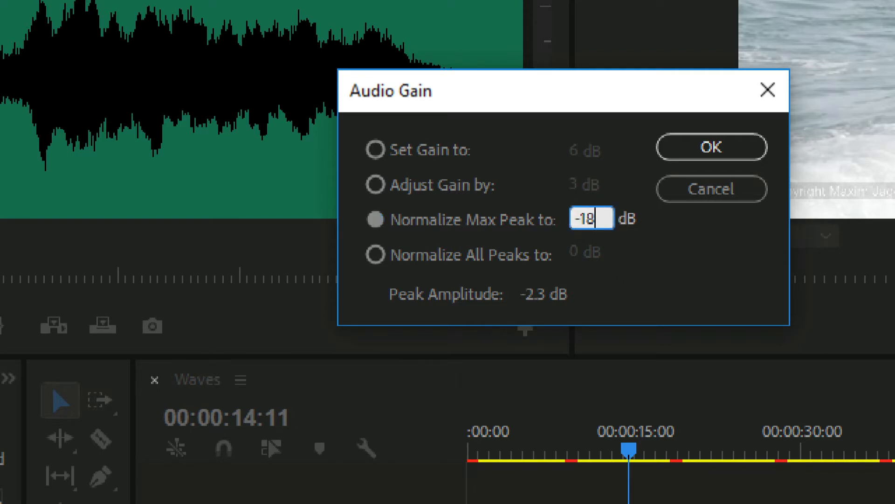
{"action": "key", "text": "Return"}
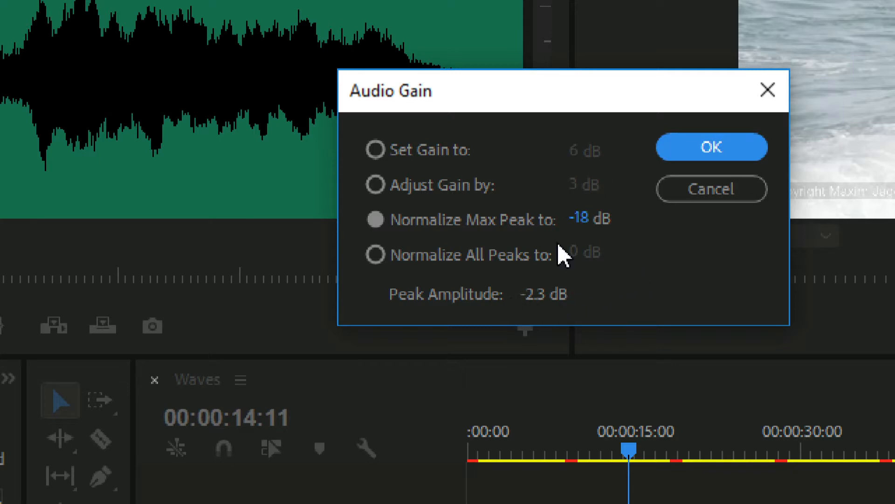
{"action": "left_click", "coordinate": [711, 147]}
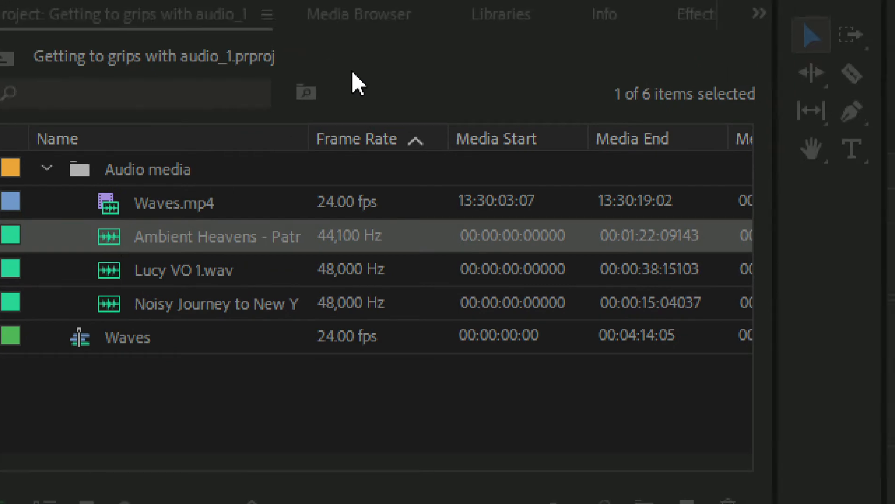
- Examine the peak amplitude and the Normalize All Peaks option in the Ambient Heavens clip's Audio Gain settings without applying changes
{"action": "key", "text": "g"}
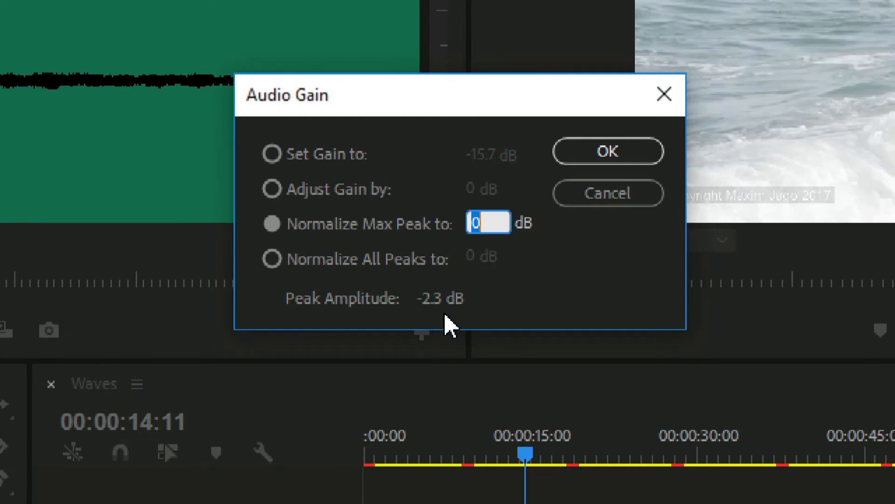
{"action": "left_click", "coordinate": [446, 313]}
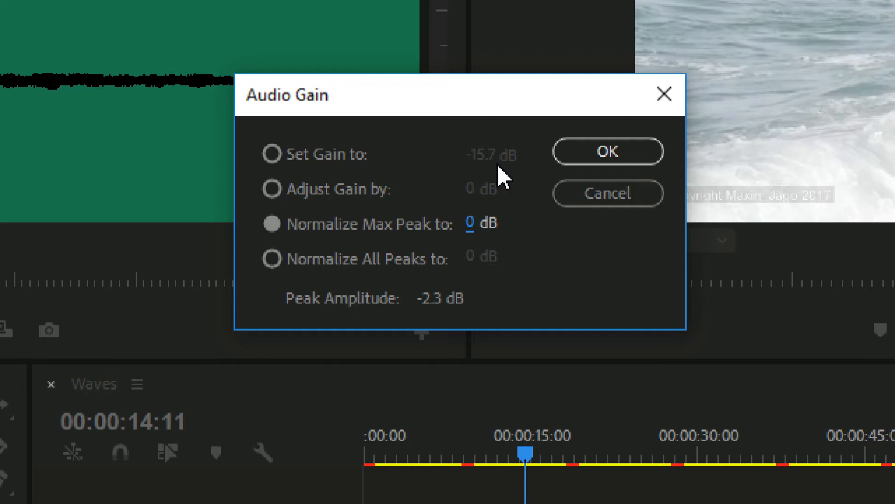
{"action": "left_click", "coordinate": [273, 259]}
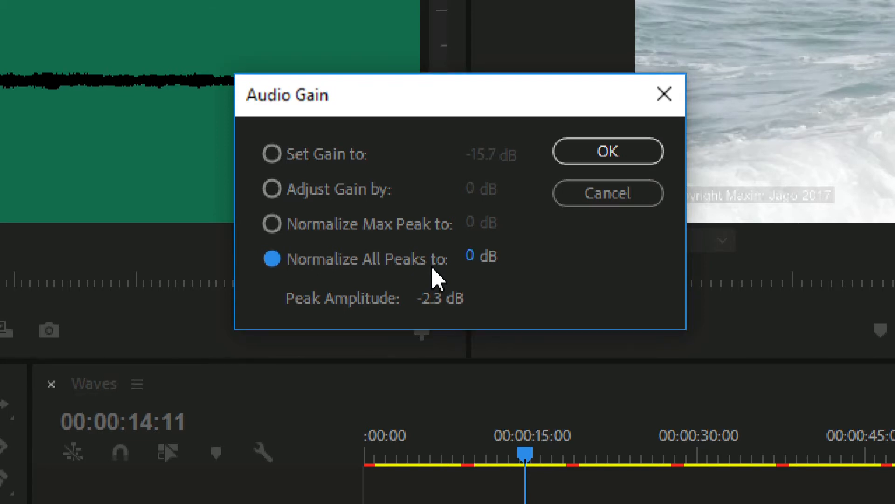
{"action": "left_click", "coordinate": [606, 199]}
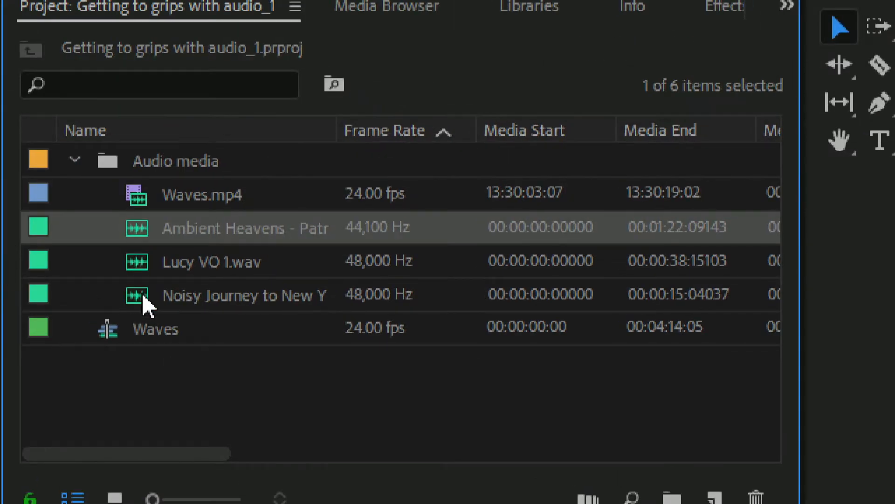
- Normalize all peaks to -18 dB for the three bin audio clips from Ambient Heavens through Noisy Journey
{"action": "left_click", "coordinate": [145, 304], "text": "shift"}
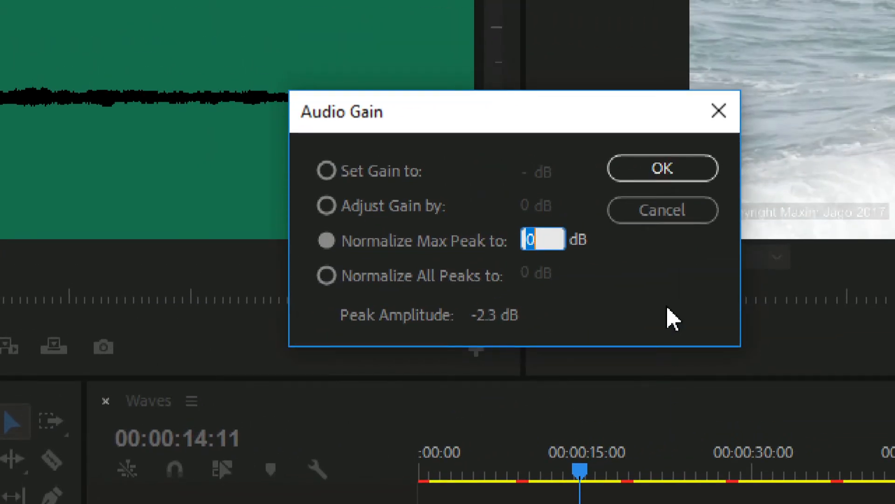
{"action": "left_click", "coordinate": [327, 276]}
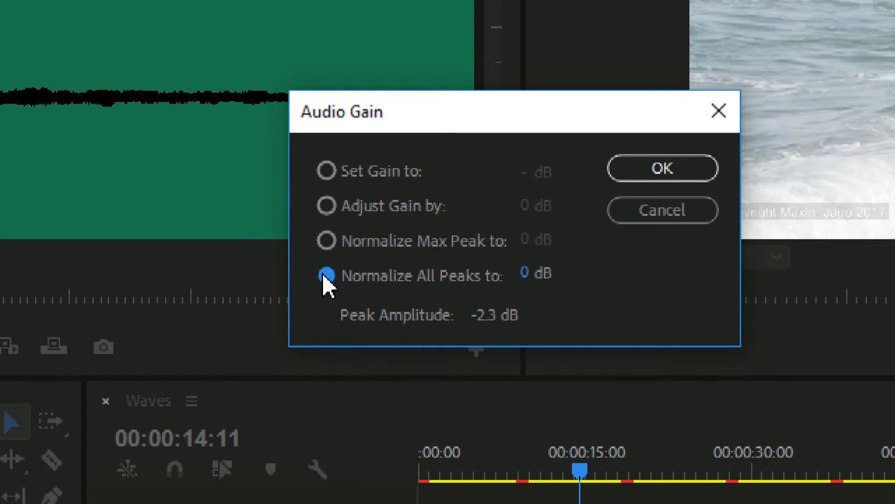
{"action": "left_click", "coordinate": [530, 274]}
{"action": "type", "text": "-18"}
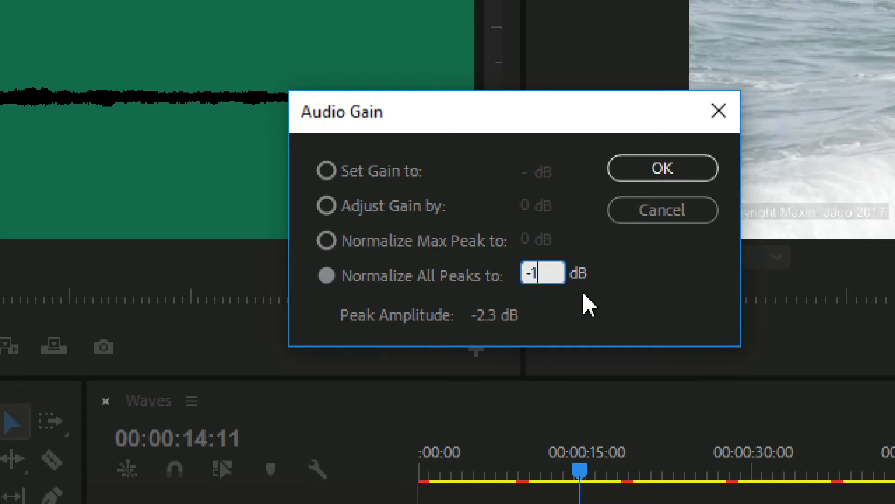
{"action": "key", "text": "Return"}
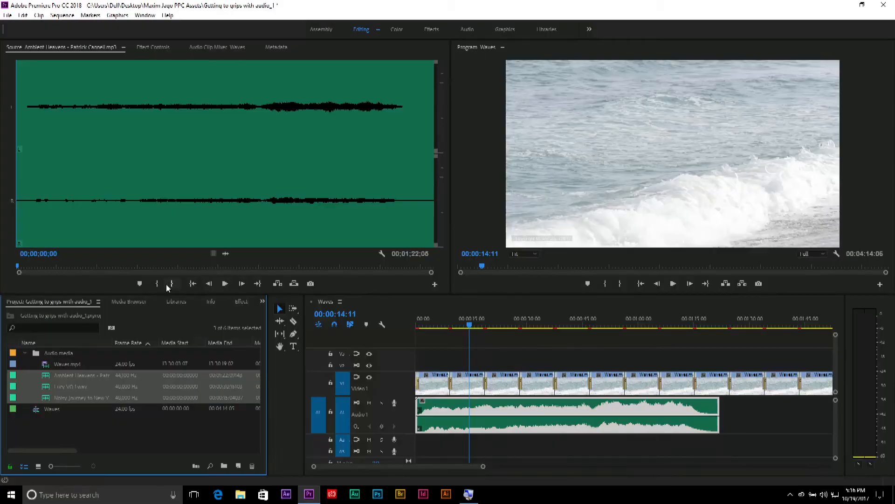
- Move the playhead to 00:00:20:18 and add a second Ambient Heavens clip to Audio 1, just after the first with a small gap
{"action": "left_click", "coordinate": [145, 418]}
{"action": "left_click", "coordinate": [427, 419]}
{"action": "left_click_drag", "start_coordinate": [465, 321], "coordinate": [492, 325]}
{"action": "left_click", "coordinate": [46, 378]}
{"action": "left_click_drag", "start_coordinate": [45, 380], "coordinate": [734, 415]}
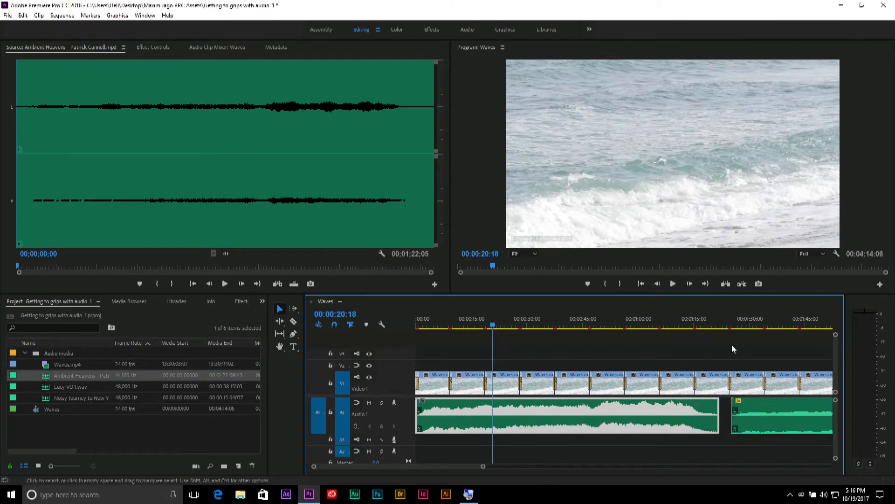
- Normalize all peaks of the first Ambient Heavens clip on the Waves timeline to -18 dB and check its gain
{"action": "scroll", "coordinate": [719, 439], "scroll_direction": "right", "scroll_amount": 3}
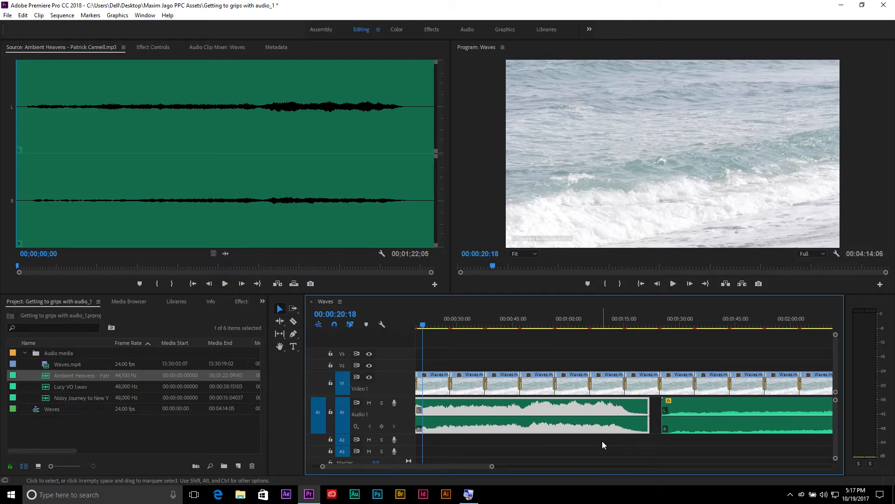
{"action": "key", "text": "g"}
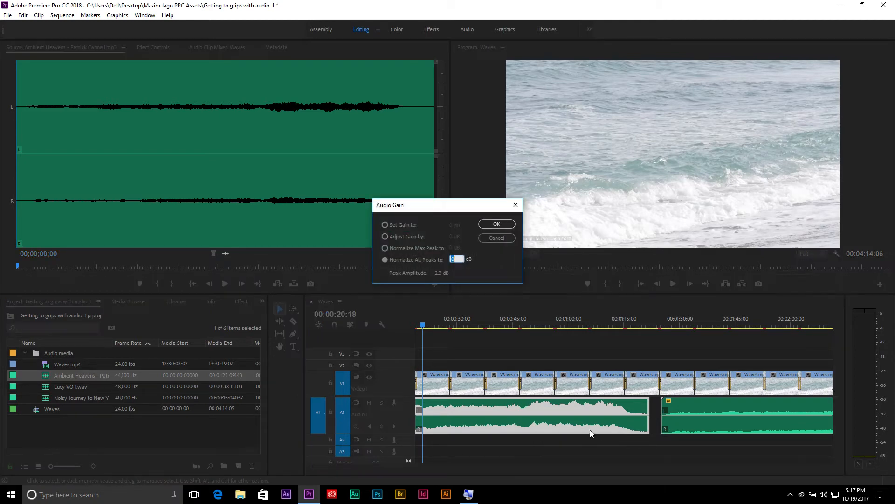
{"action": "type", "text": "-18"}
{"action": "key", "text": "Return"}
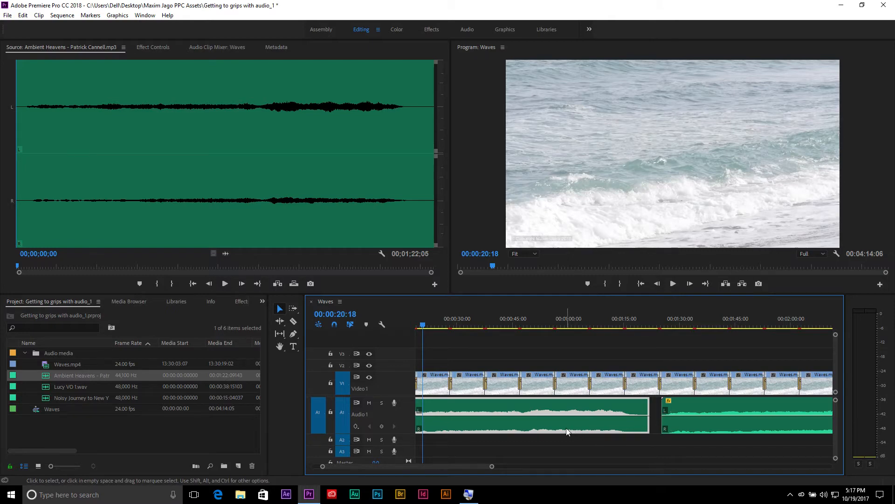
{"action": "mouse_move", "coordinate": [566, 427]}
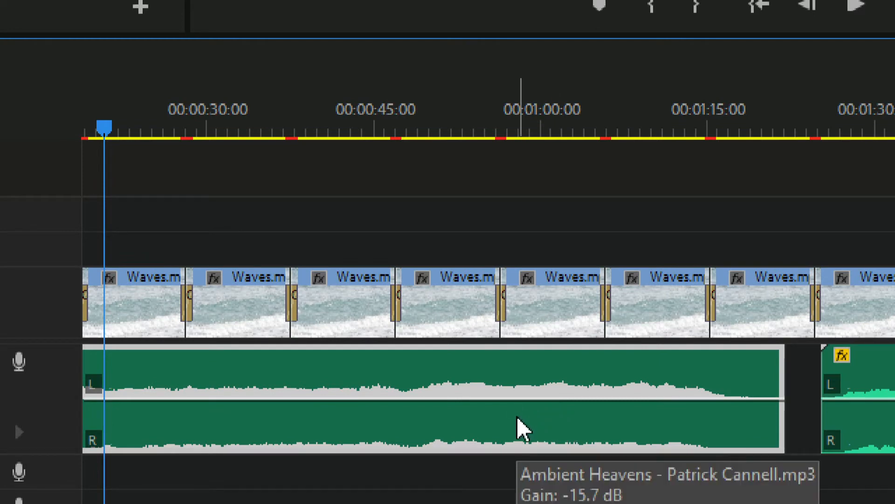
- Lower the volume line of the first Ambient Heavens clip on Audio 1, fine-tuning it during sequence playback
{"action": "left_click_drag", "start_coordinate": [501, 415], "coordinate": [507, 432]}
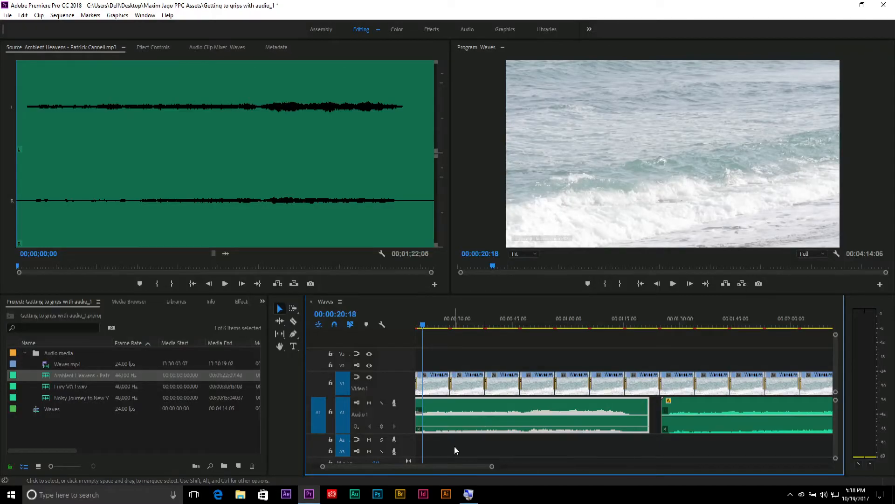
{"action": "key", "text": "space"}
{"action": "scroll", "coordinate": [454, 451], "scroll_direction": "up", "scroll_amount": 3}
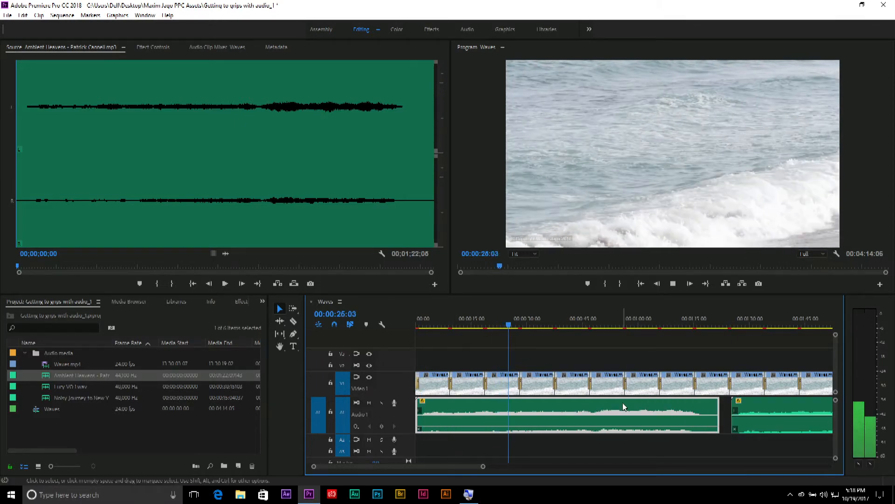
{"action": "left_click_drag", "start_coordinate": [542, 426], "coordinate": [518, 424]}
{"action": "key", "text": "space"}
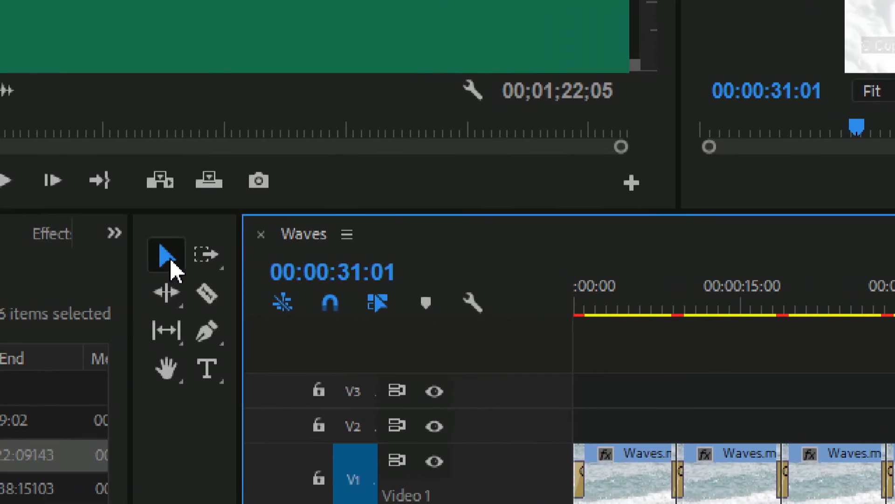
- Build a volume fade-in on the first Ambient Heavens clip with a lowered keyframe at about 6 seconds and a raised one at about 11 seconds
{"action": "left_click", "coordinate": [178, 260]}
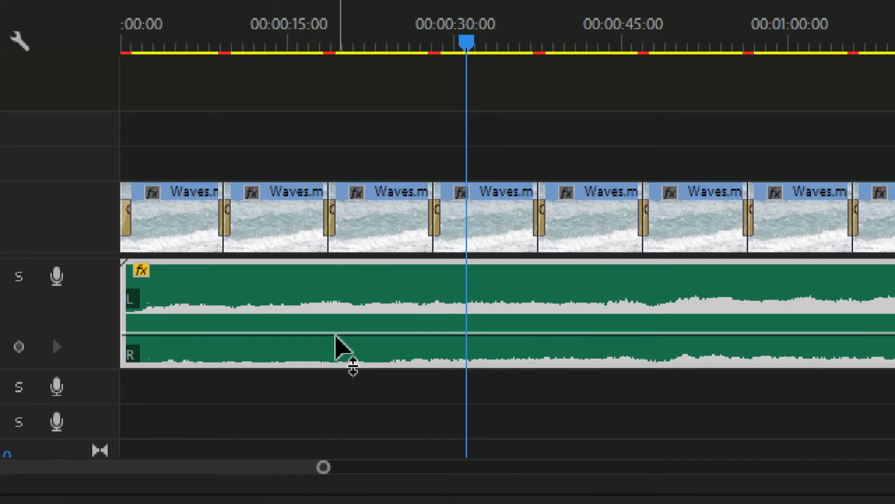
{"action": "mouse_move", "coordinate": [330, 335]}
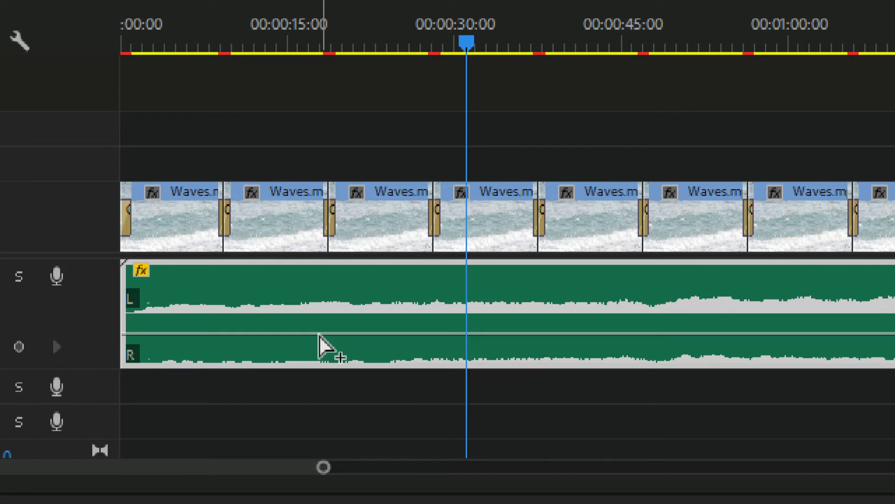
{"action": "left_click", "coordinate": [319, 334], "text": "ctrl"}
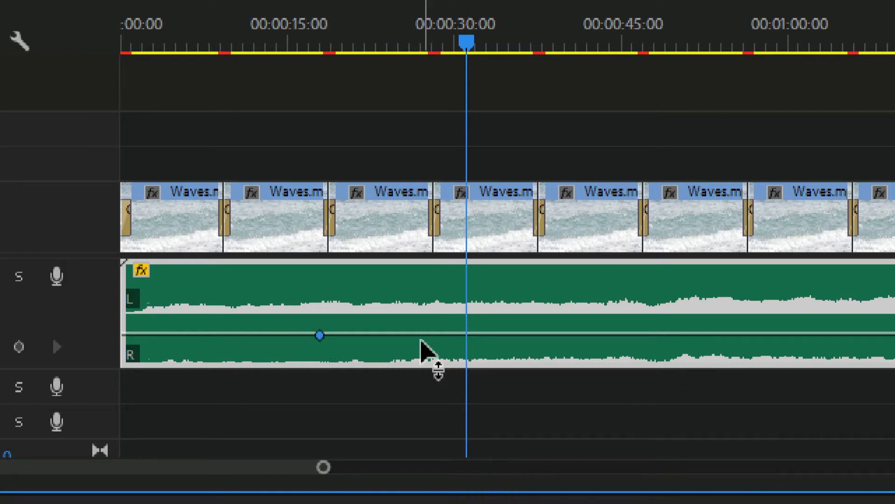
{"action": "left_click", "coordinate": [185, 335]}
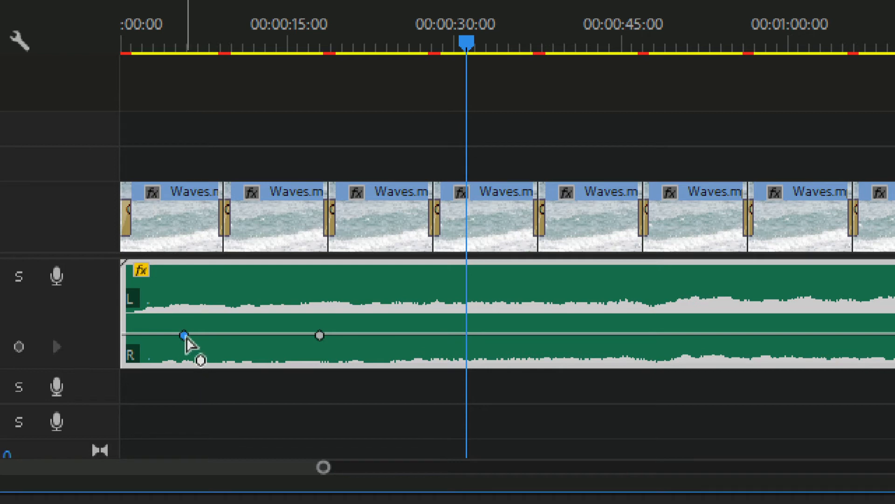
{"action": "left_click_drag", "start_coordinate": [184, 336], "coordinate": [185, 357]}
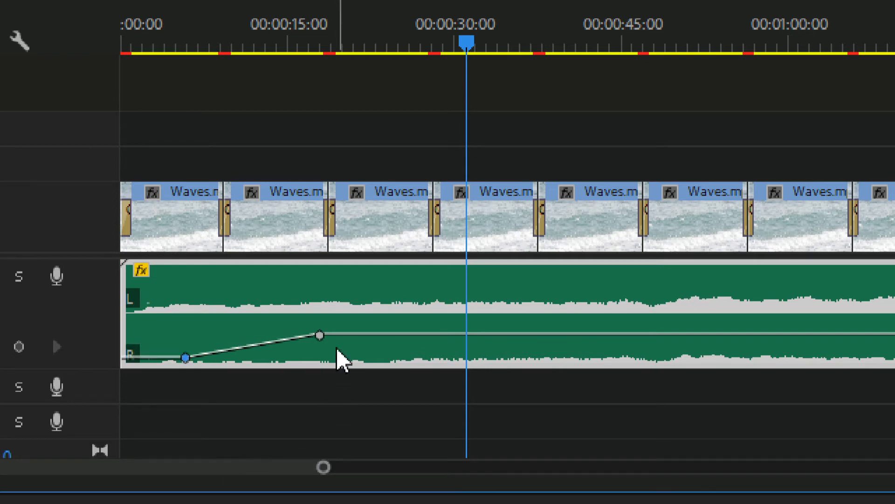
{"action": "left_click_drag", "start_coordinate": [320, 335], "coordinate": [244, 296]}
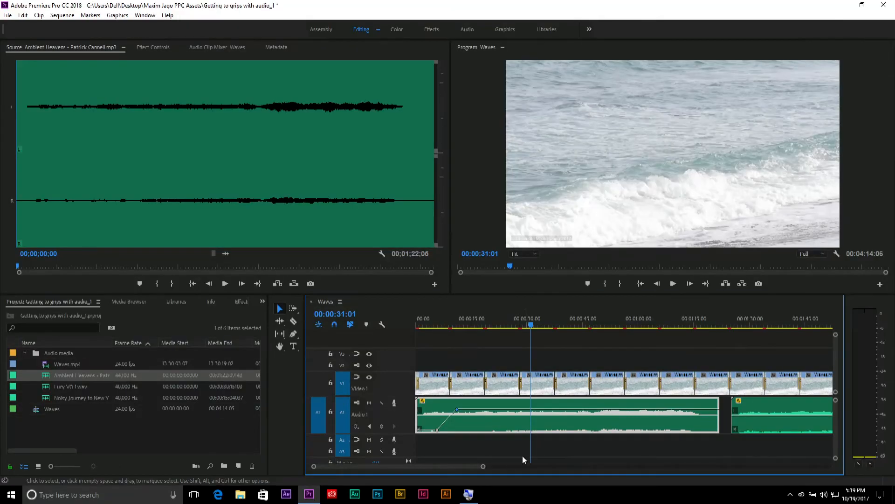
- Play the sequence from 00:00:01:21 through the fade-in, then expand the clip's Volume effect in Effect Controls
{"action": "left_click", "coordinate": [423, 321]}
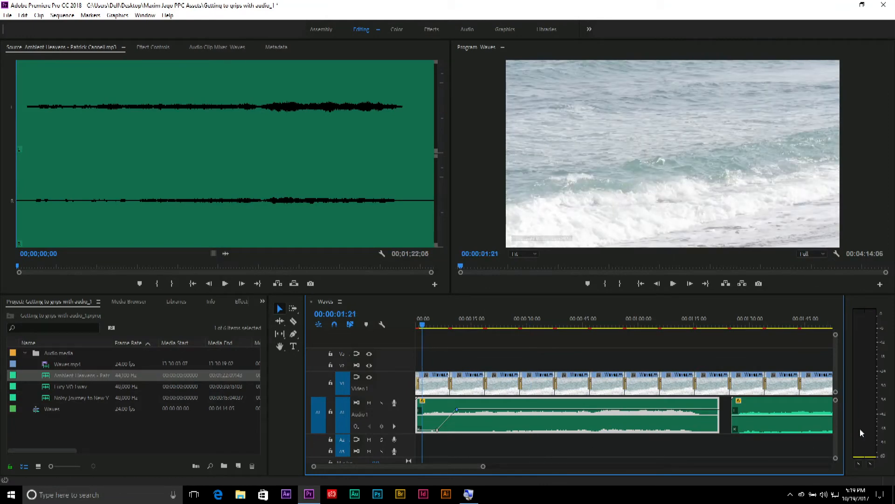
{"action": "key", "text": "space"}
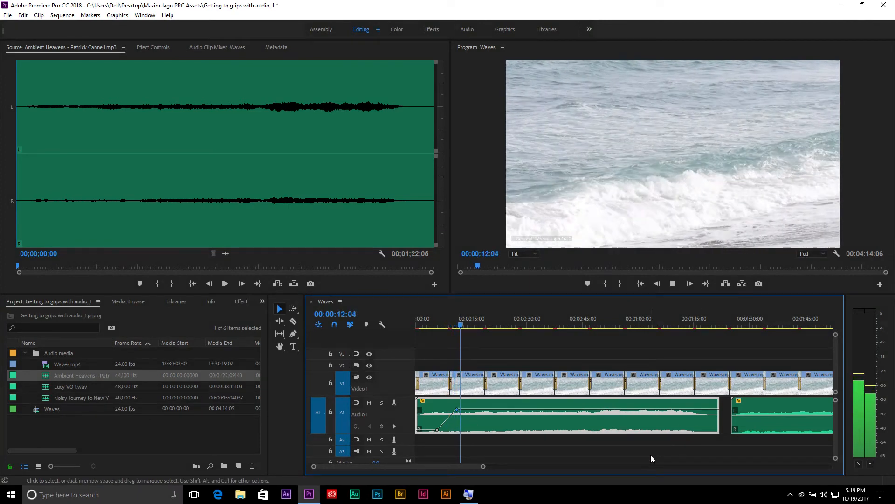
{"action": "key", "text": "space"}
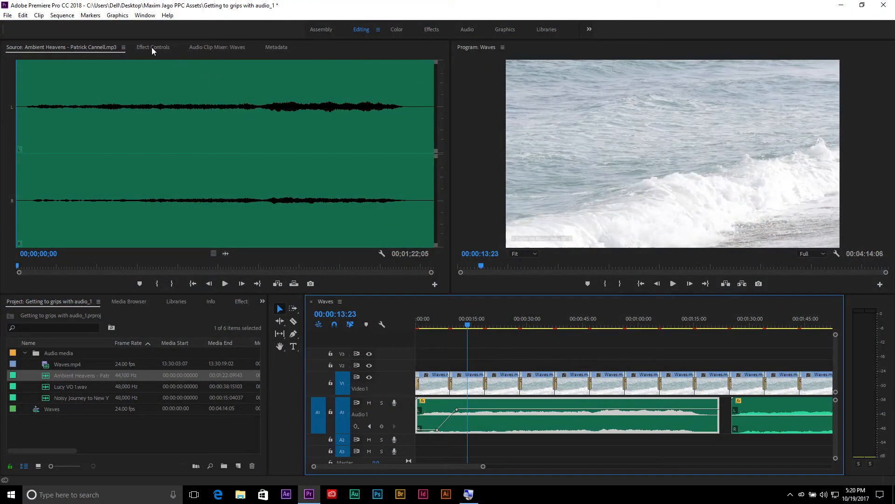
{"action": "left_click", "coordinate": [152, 49]}
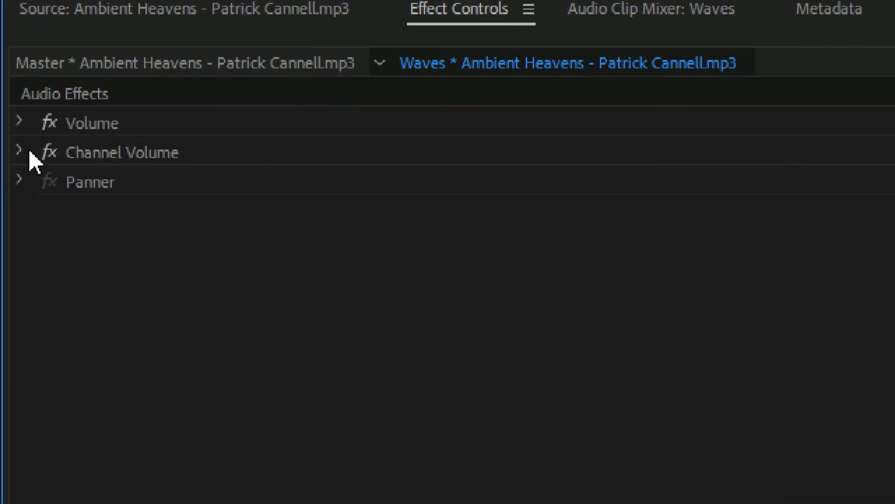
{"action": "left_click", "coordinate": [18, 121]}
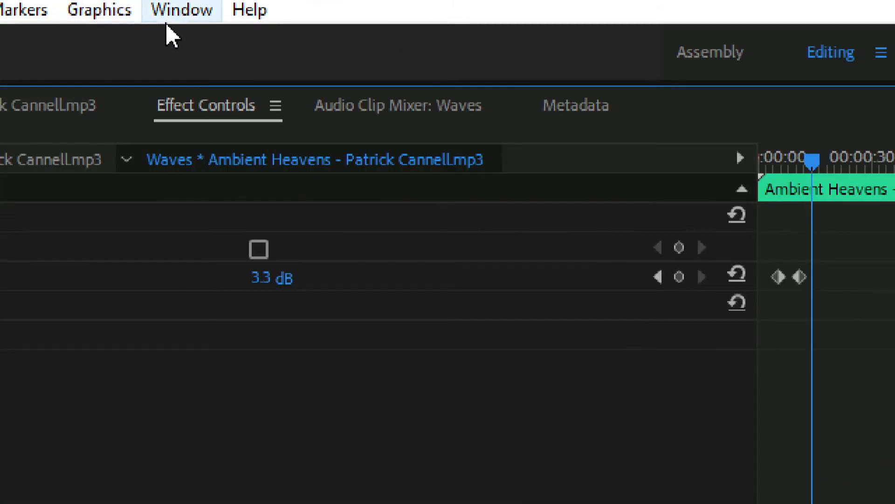
- Open the Audio Track Mixer, lower the Audio 1 fader to -∞ and play the sequence to hear the result
{"action": "left_click", "coordinate": [183, 11]}
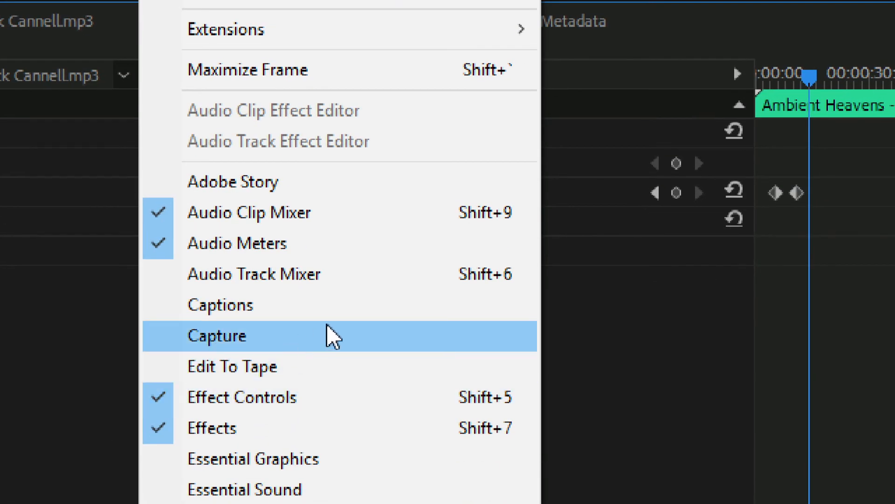
{"action": "left_click", "coordinate": [350, 280]}
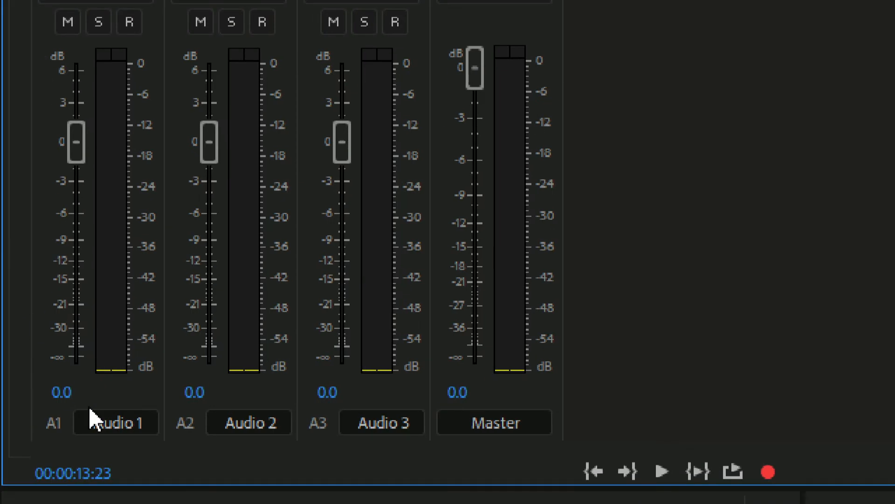
{"action": "left_click_drag", "start_coordinate": [76, 153], "coordinate": [78, 382]}
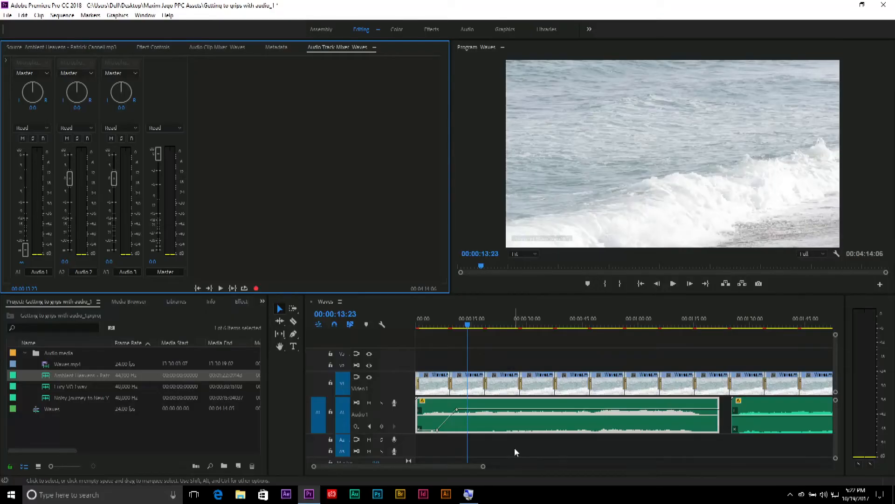
{"action": "key", "text": "space"}
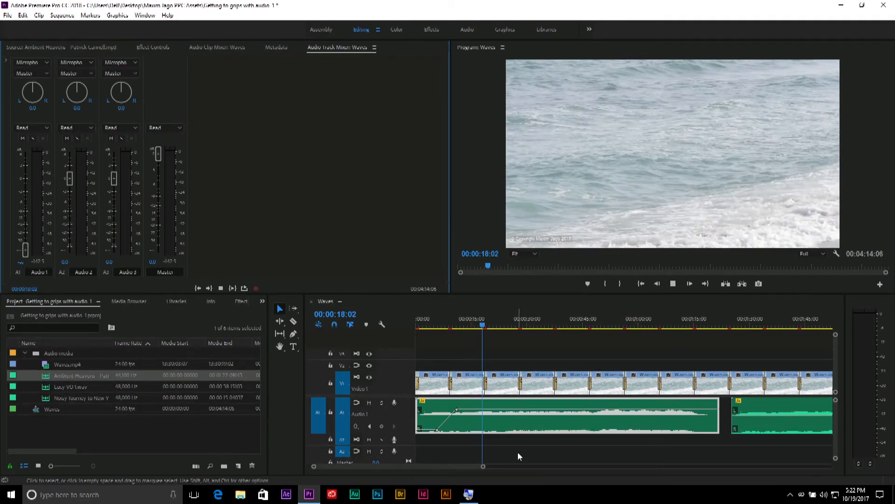
{"action": "key", "text": "space"}
{"action": "key", "text": "Right"}
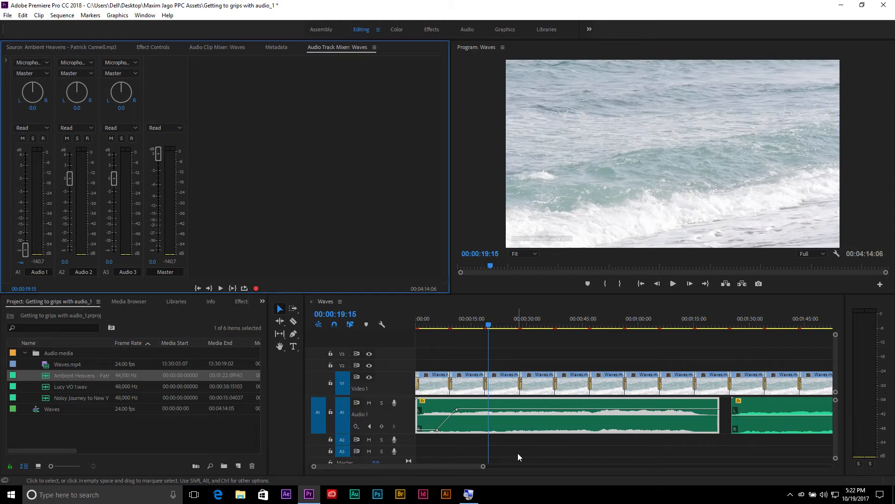
{"action": "key", "text": "space"}
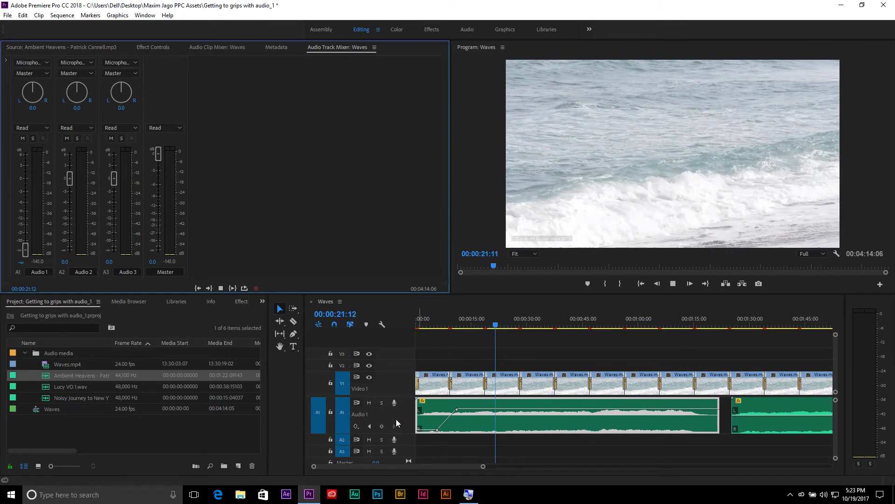
- Make the Audio 1 track taller and display its track volume keyframes instead of the clip keyframes
{"action": "scroll", "coordinate": [399, 418], "scroll_direction": "up", "scroll_amount": 3}
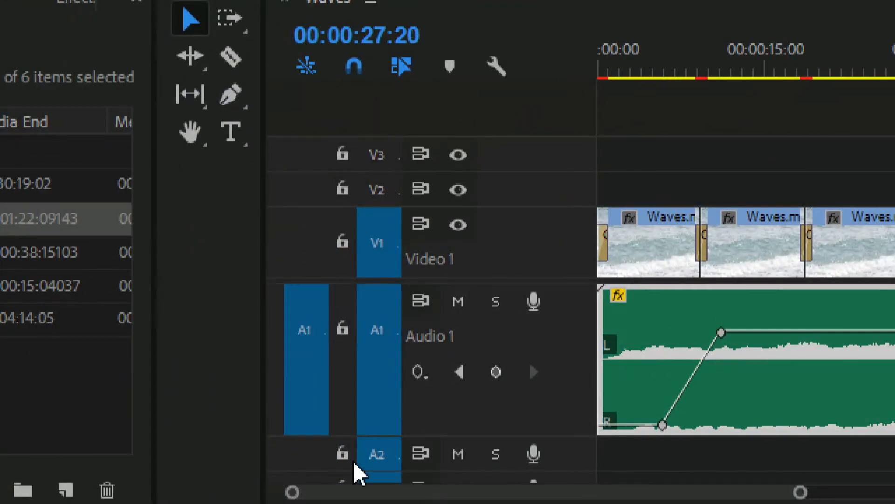
{"action": "left_click", "coordinate": [422, 373]}
{"action": "left_click", "coordinate": [423, 372]}
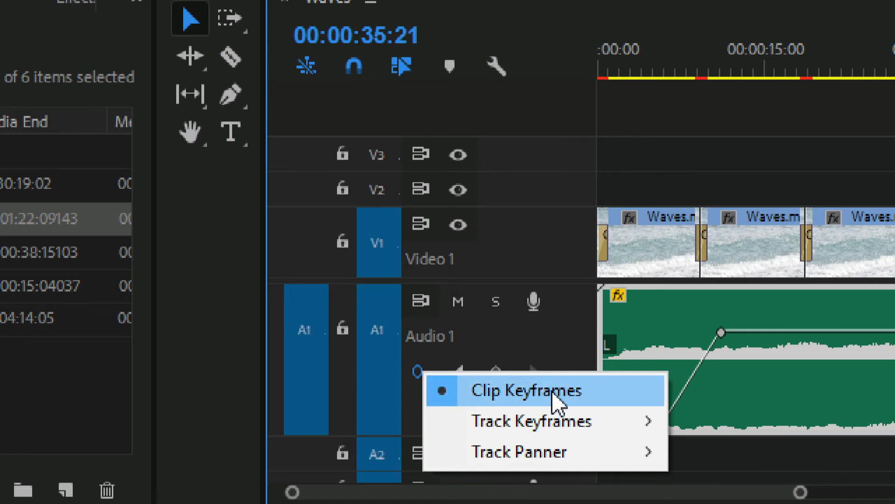
{"action": "mouse_move", "coordinate": [580, 429]}
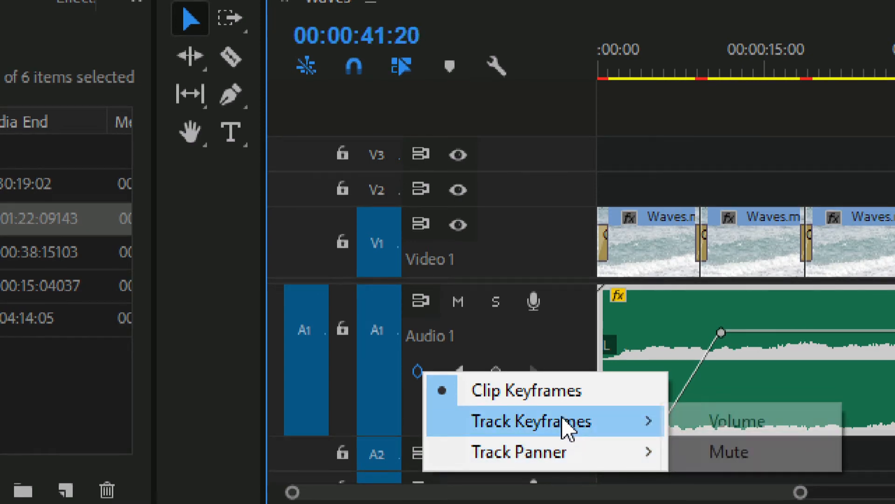
{"action": "left_click", "coordinate": [806, 433]}
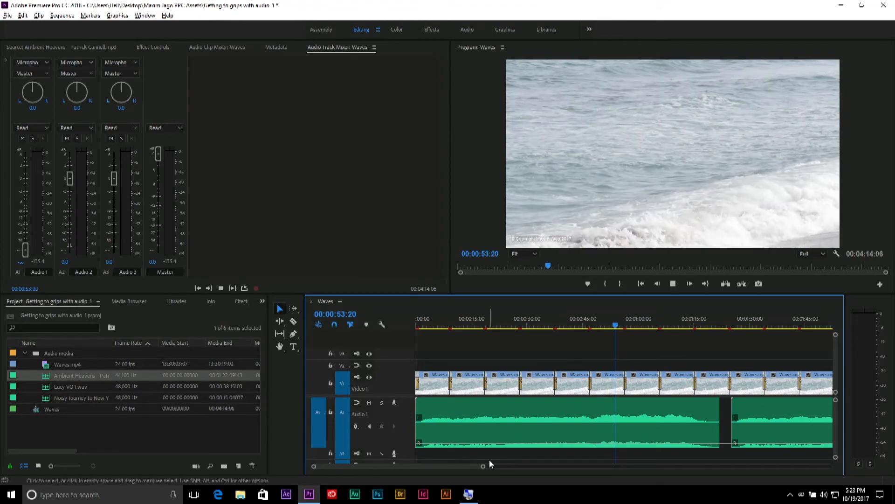
- Raise Audio 1's track volume line to -3.3 dB and lower the Master fader to -6.5 dB
{"action": "left_click_drag", "start_coordinate": [562, 446], "coordinate": [556, 428]}
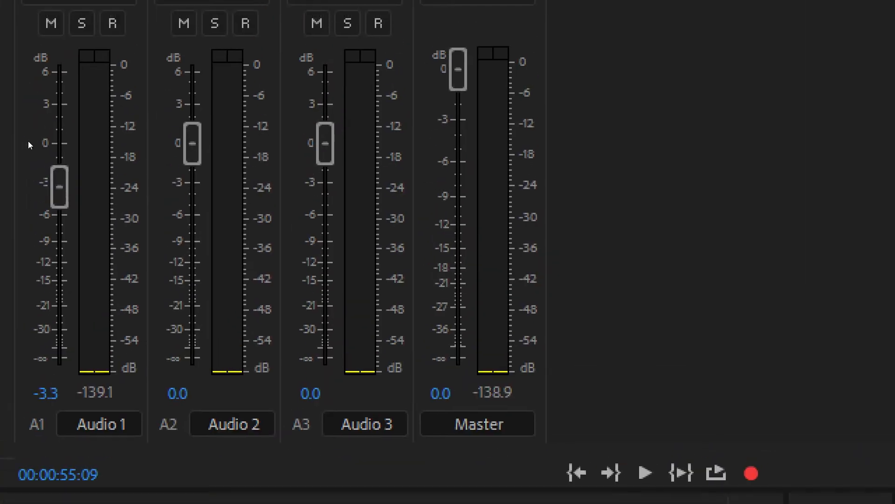
{"action": "left_click_drag", "start_coordinate": [458, 70], "coordinate": [465, 187]}
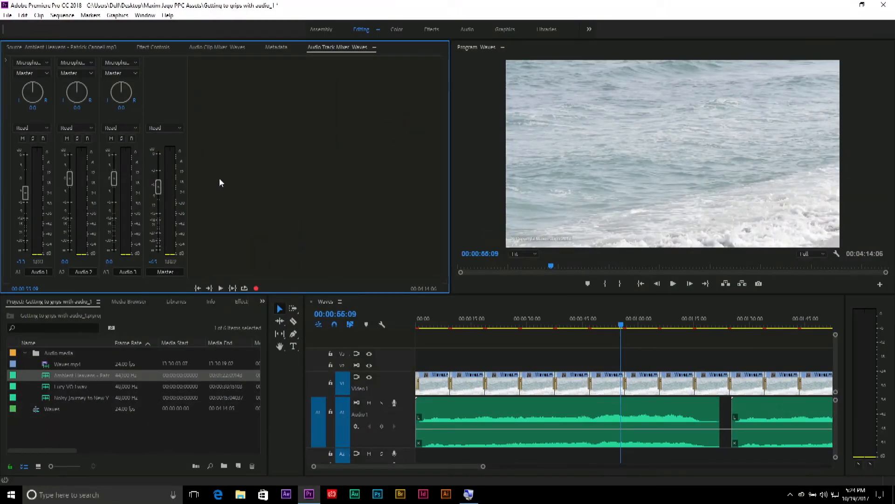
- Find Graphic Equalizer (10 Bands) among the audio effects and apply it to the first Ambient Heavens clip on Audio 1
{"action": "left_click", "coordinate": [241, 301]}
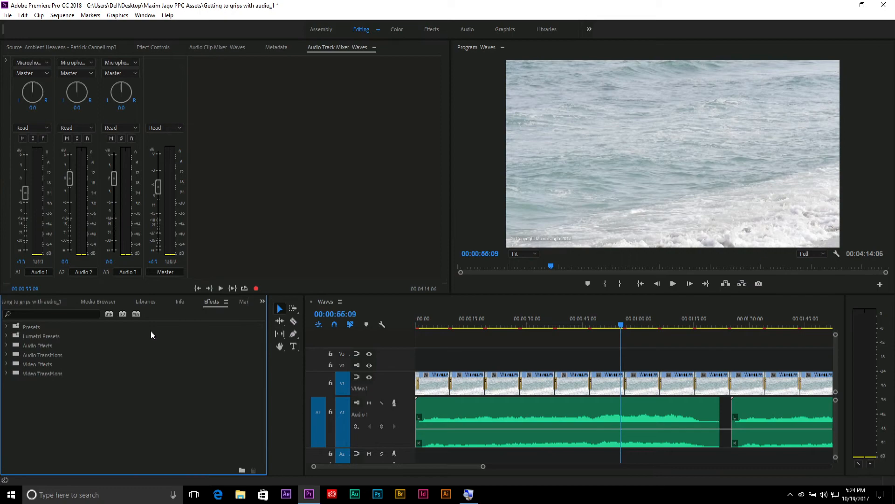
{"action": "left_click", "coordinate": [7, 345]}
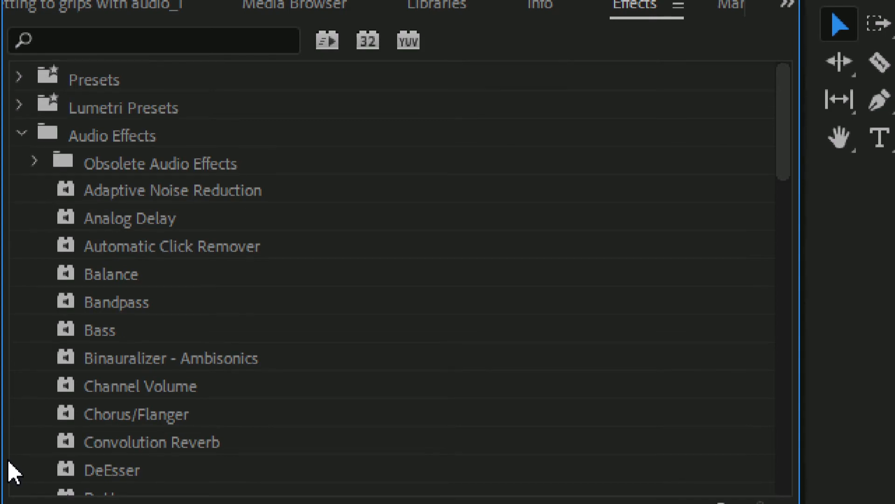
{"action": "scroll", "coordinate": [51, 433], "scroll_direction": "down", "scroll_amount": 3}
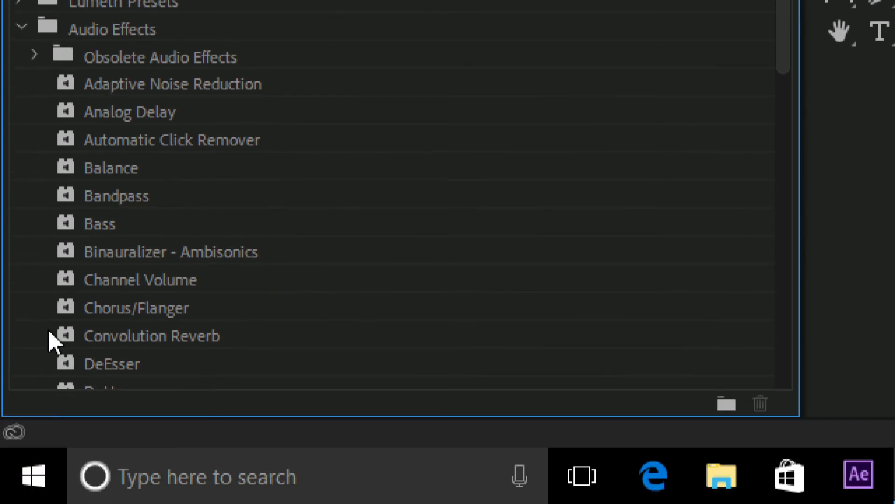
{"action": "scroll", "coordinate": [54, 323], "scroll_direction": "down", "scroll_amount": 3}
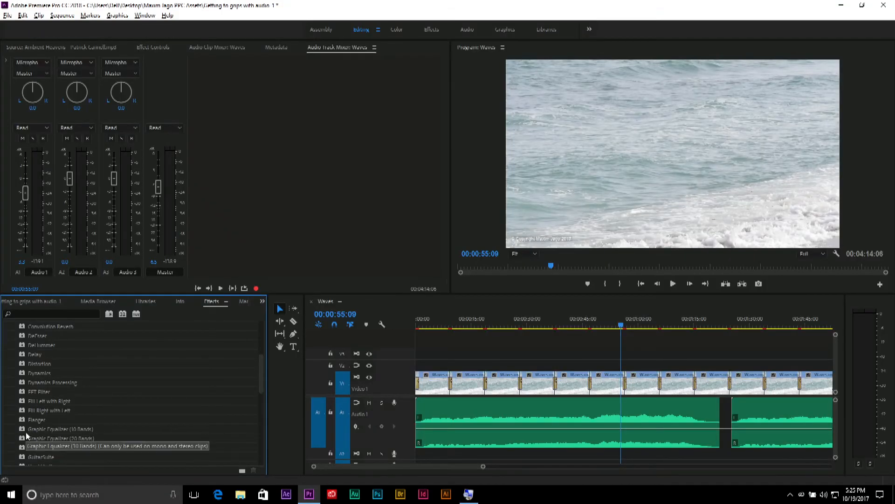
{"action": "left_click_drag", "start_coordinate": [22, 429], "coordinate": [494, 416]}
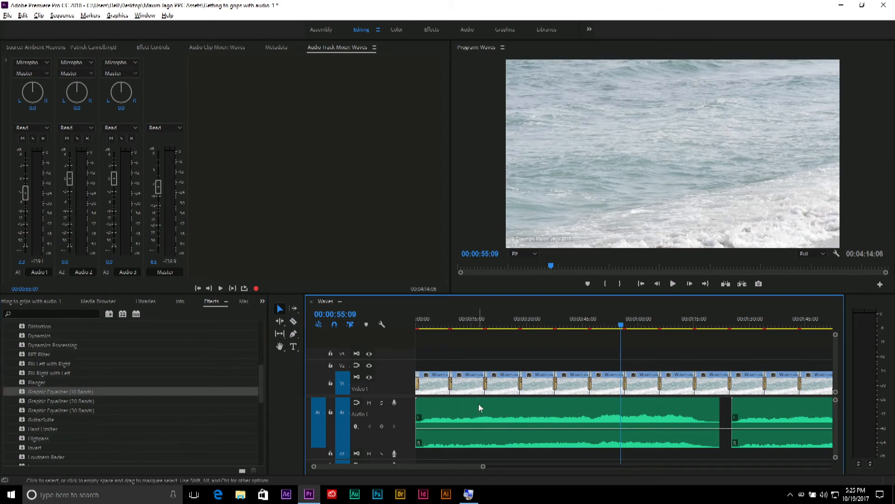
- Browse the list of audio effects from Balance and Bandpass down to Volume
{"action": "scroll", "coordinate": [35, 402], "scroll_direction": "up", "scroll_amount": 2}
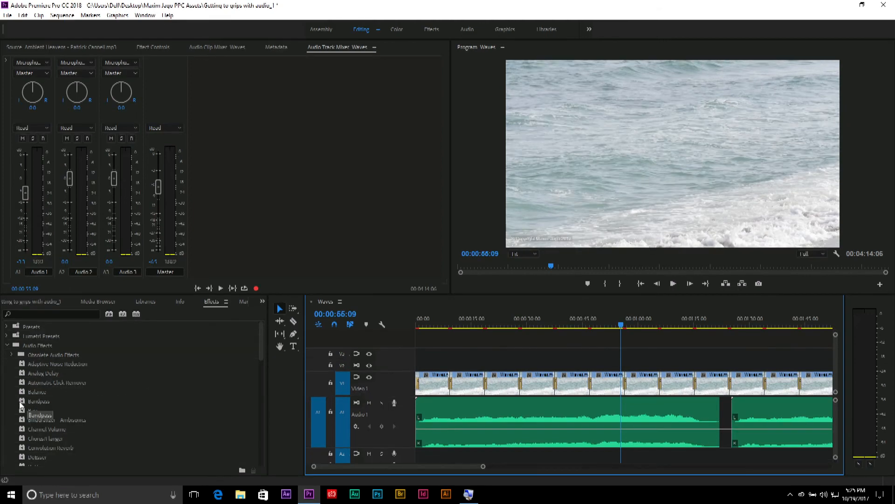
{"action": "left_click", "coordinate": [22, 401]}
{"action": "left_click", "coordinate": [21, 393]}
{"action": "left_click_drag", "start_coordinate": [23, 394], "coordinate": [72, 415]}
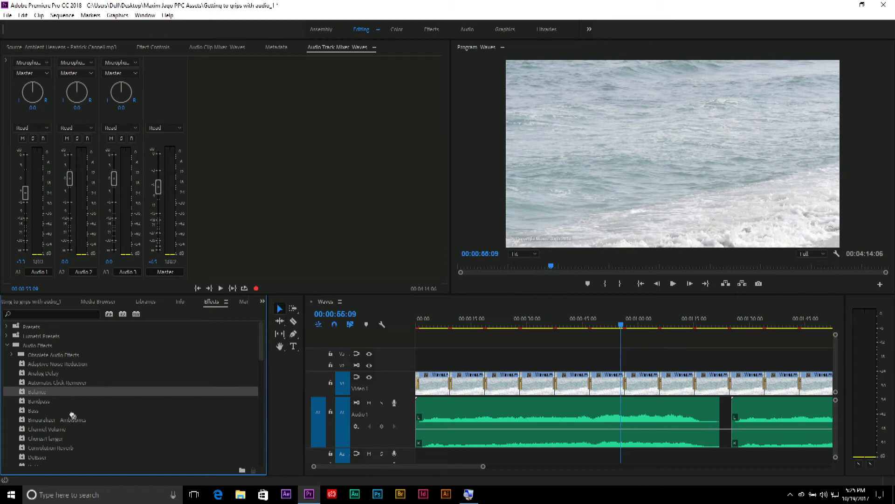
{"action": "scroll", "coordinate": [112, 417], "scroll_direction": "down", "scroll_amount": 10}
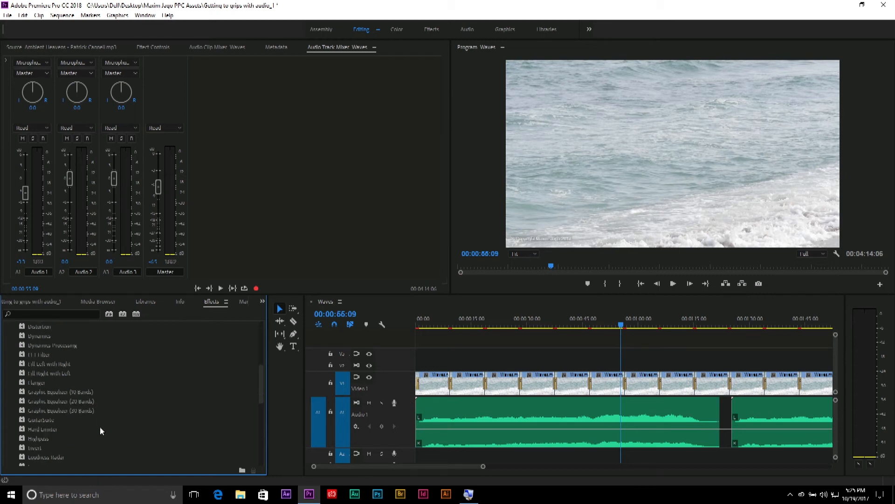
{"action": "scroll", "coordinate": [95, 430], "scroll_direction": "down", "scroll_amount": 1}
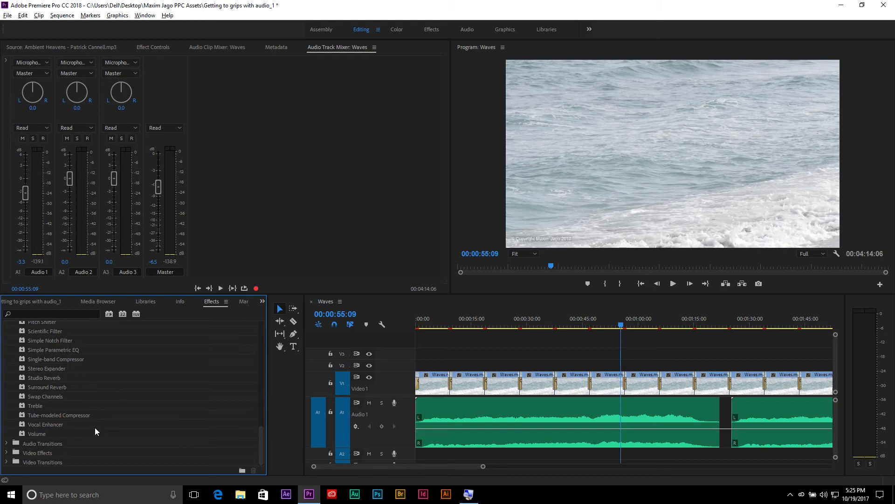
{"action": "left_click", "coordinate": [505, 441]}
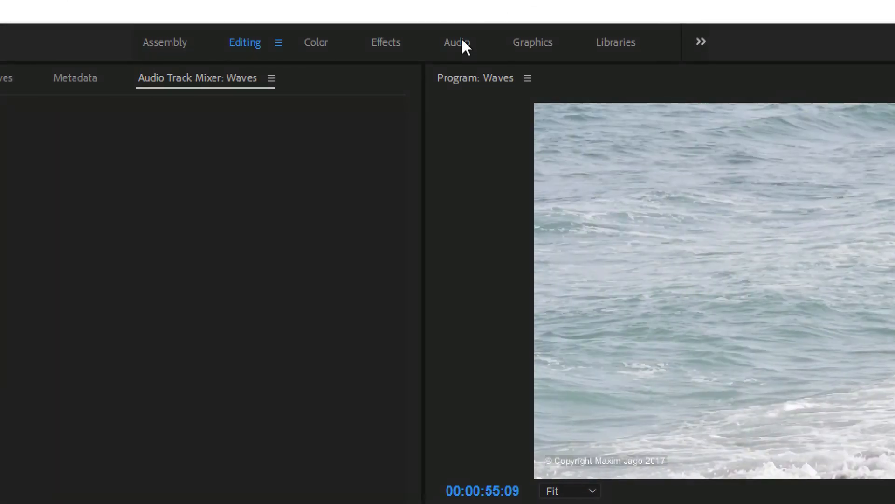
- Switch to the Audio workspace and activate the Essential Sound panel
{"action": "left_click", "coordinate": [462, 42]}
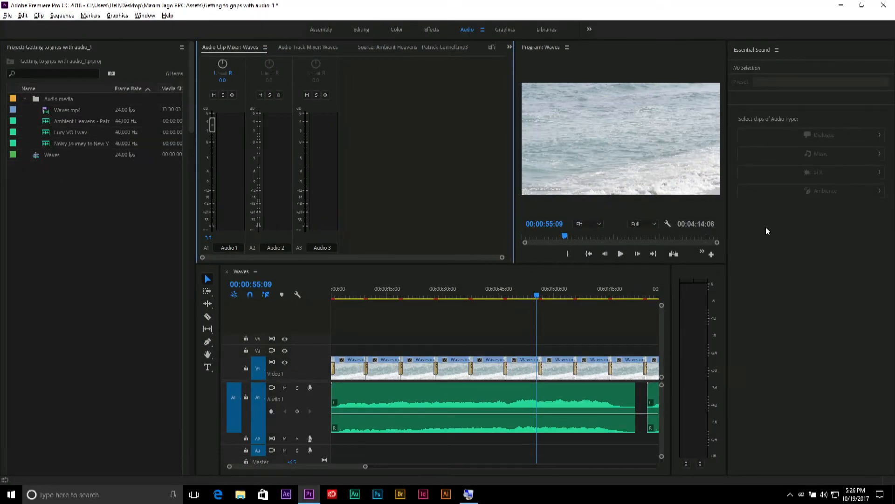
{"action": "left_click", "coordinate": [766, 230]}
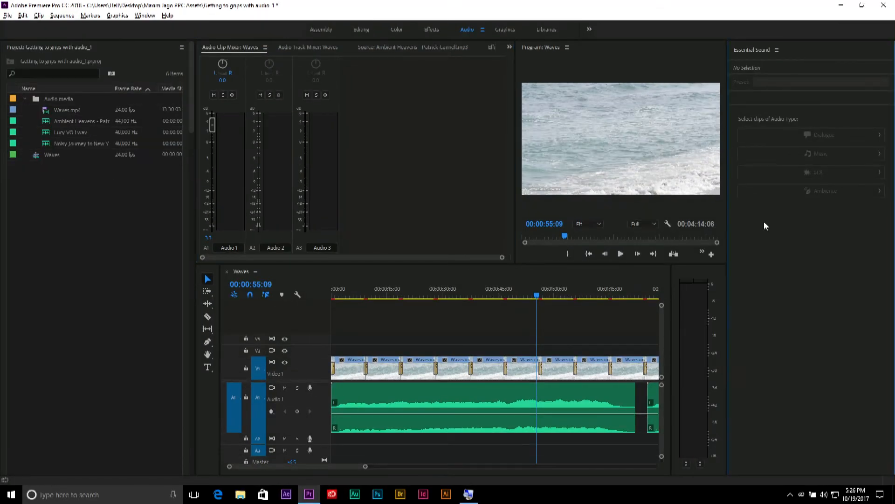
{"action": "left_click", "coordinate": [483, 29]}
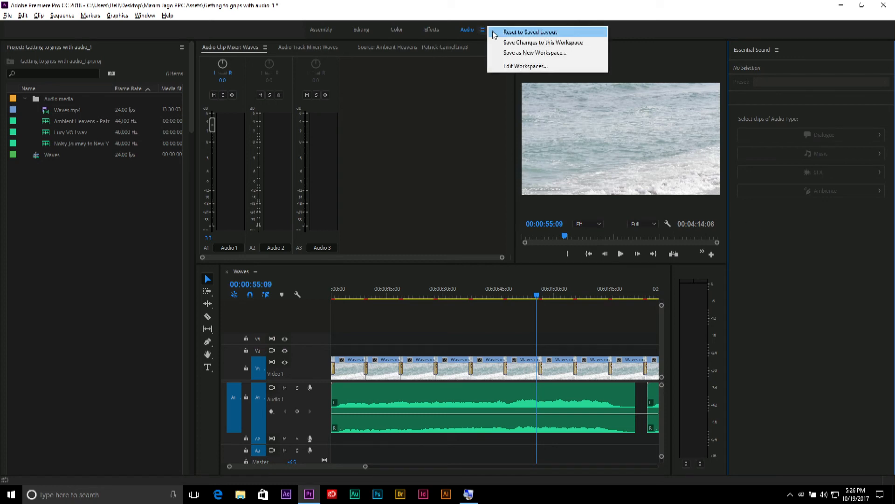
{"action": "left_click", "coordinate": [139, 16]}
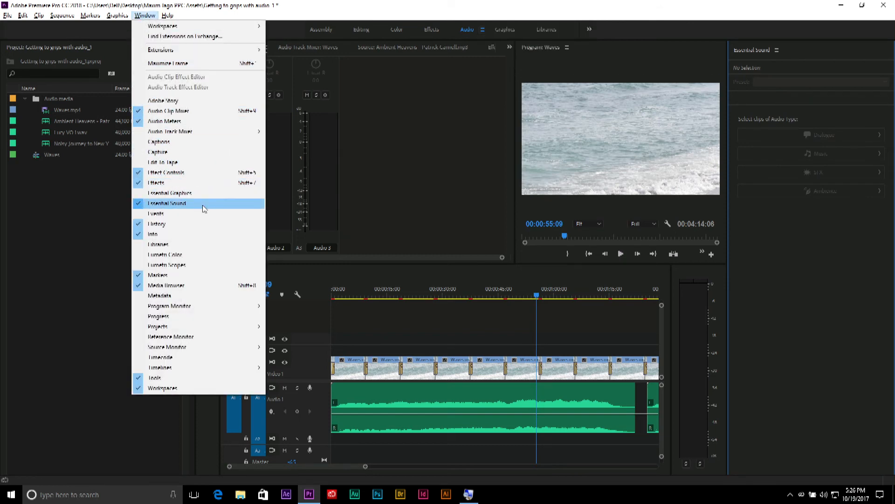
{"action": "left_click", "coordinate": [145, 15]}
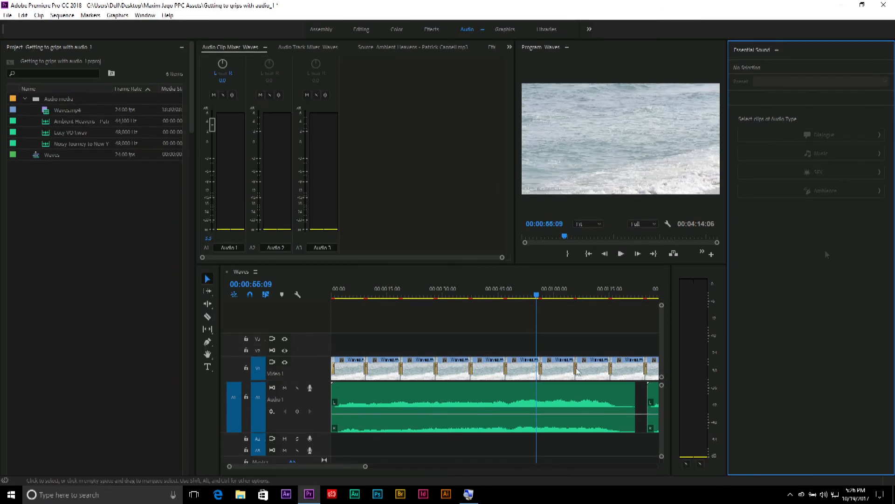
{"action": "left_click", "coordinate": [517, 402]}
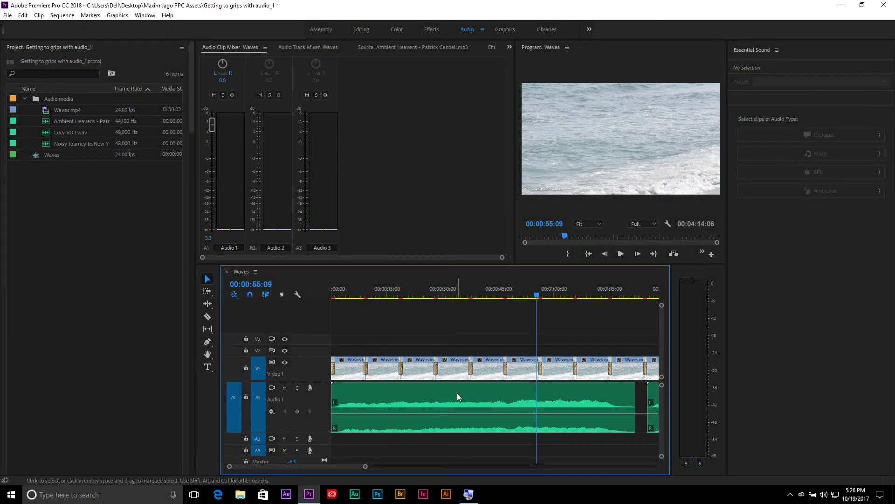
{"action": "key", "text": "super+plus"}
{"action": "key", "text": "alt+Tab"}
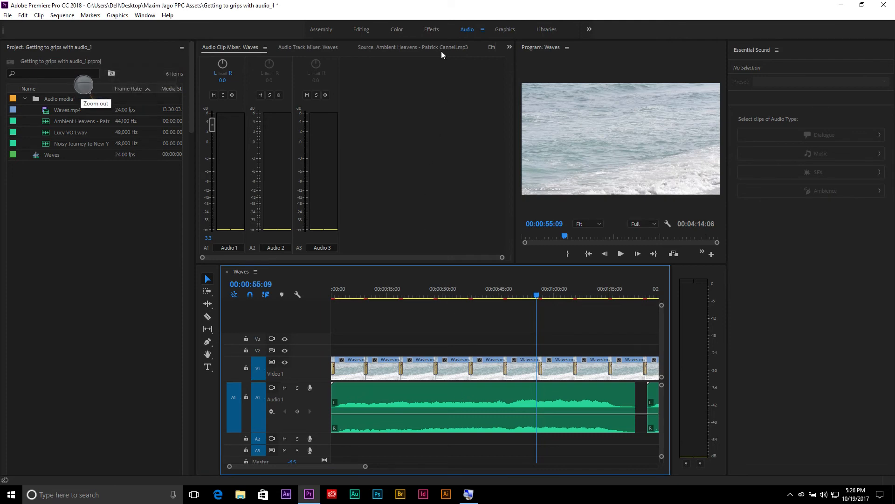
- Switch to the Editing workspace, show clip keyframes on Audio 1 and select its first Ambient Heavens clip
{"action": "left_click", "coordinate": [370, 28]}
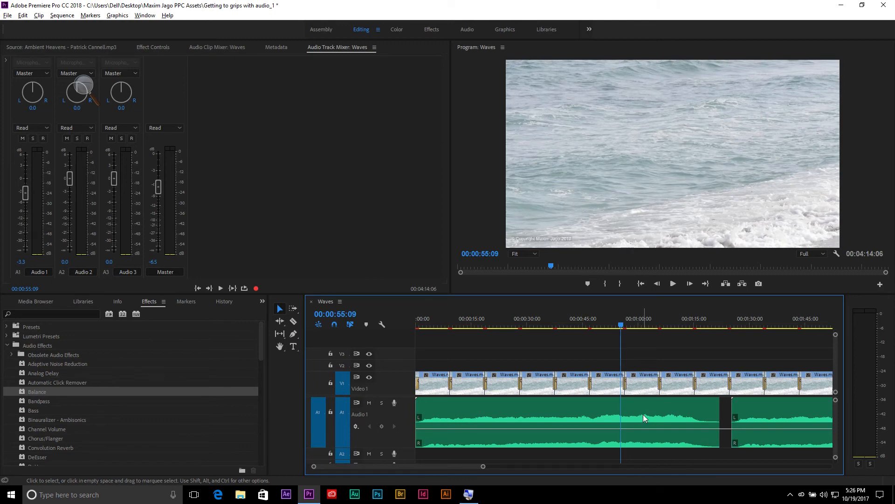
{"action": "left_click_drag", "start_coordinate": [565, 410], "coordinate": [674, 414]}
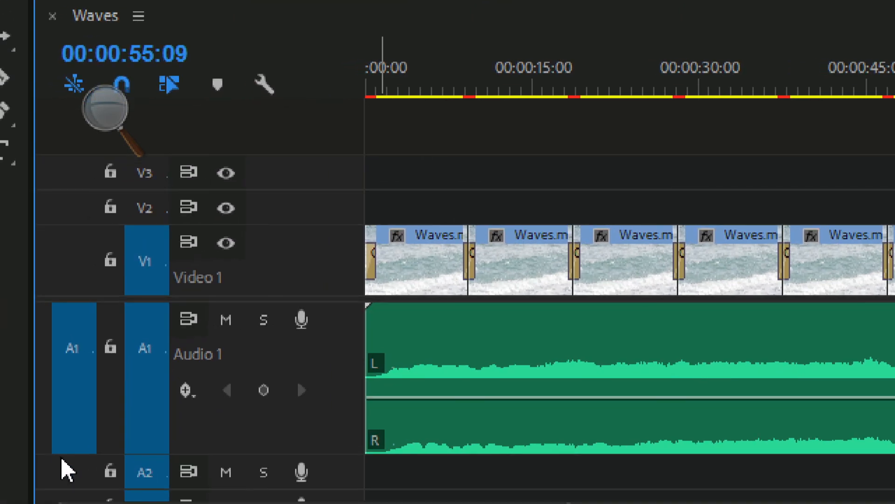
{"action": "left_click", "coordinate": [158, 400]}
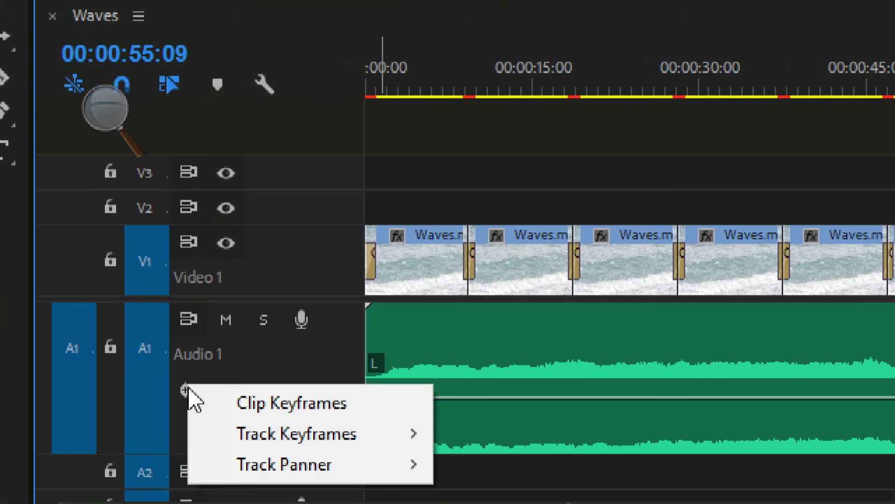
{"action": "left_click", "coordinate": [226, 405]}
{"action": "left_click", "coordinate": [572, 392]}
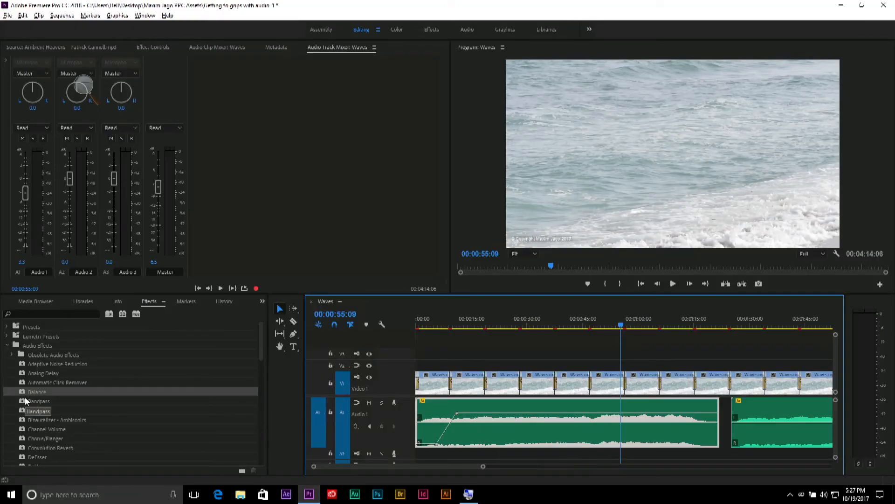
- Apply Graphic Equalizer (10 Bands) to the first Ambient Heavens clip and select it in the clip's effect settings
{"action": "scroll", "coordinate": [26, 425], "scroll_direction": "down", "scroll_amount": 5}
{"action": "left_click_drag", "start_coordinate": [28, 391], "coordinate": [531, 429]}
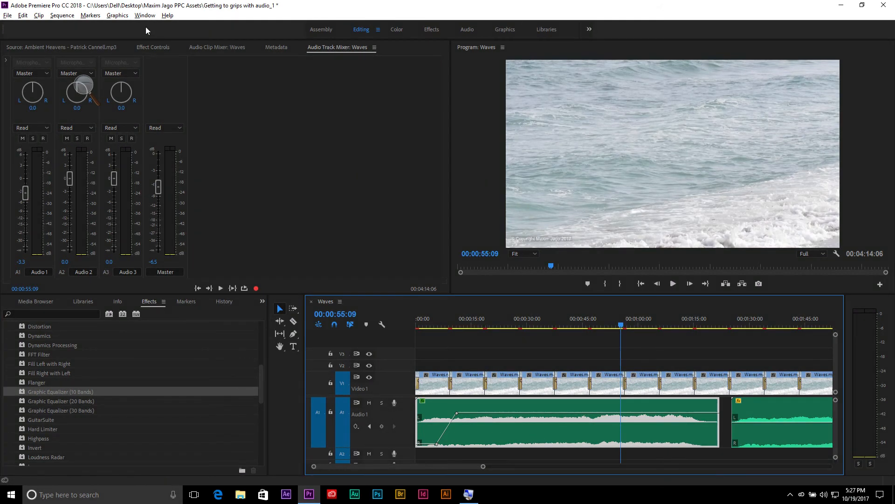
{"action": "left_click", "coordinate": [145, 46]}
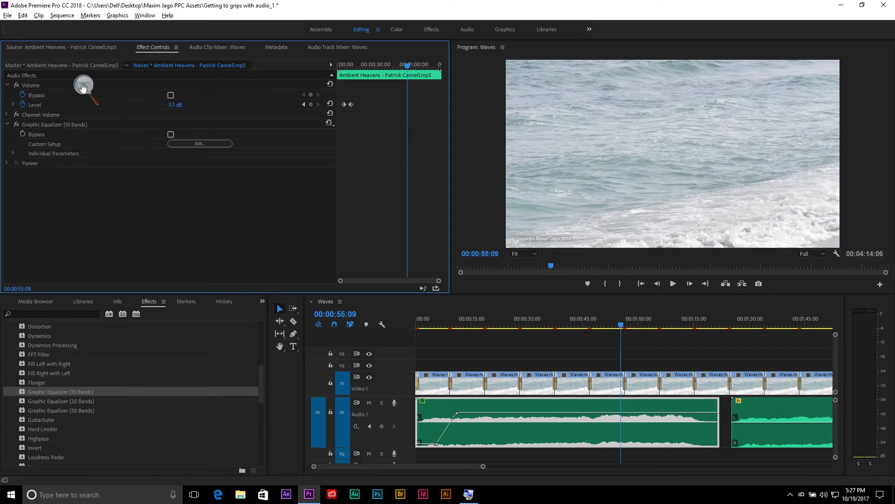
{"action": "left_click", "coordinate": [52, 124]}
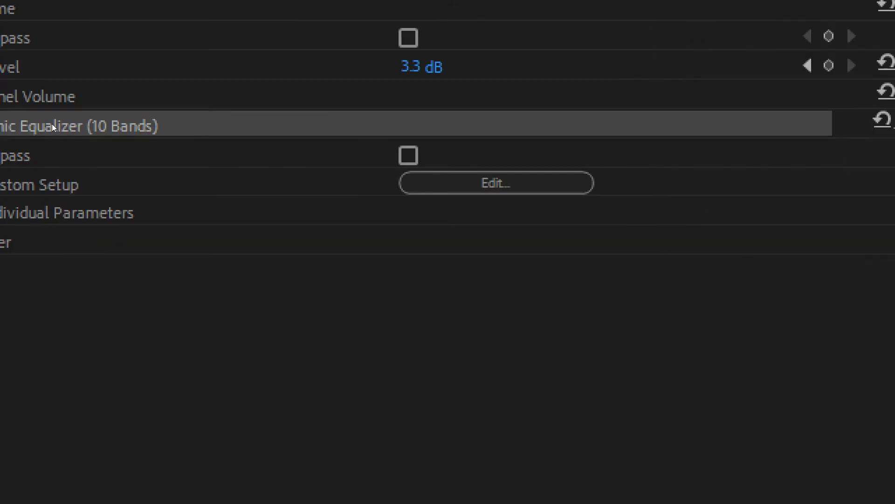
- Lower the 500 Hz band in the clip's Graphic Equalizer custom setup and close the effect editor
{"action": "left_click", "coordinate": [600, 183]}
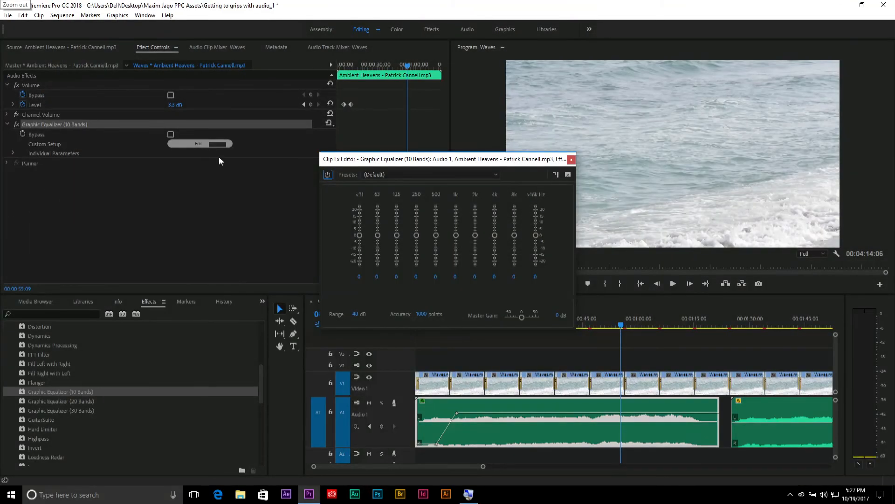
{"action": "left_click", "coordinate": [436, 237]}
{"action": "left_click_drag", "start_coordinate": [437, 242], "coordinate": [438, 251]}
{"action": "left_click", "coordinate": [571, 159]}
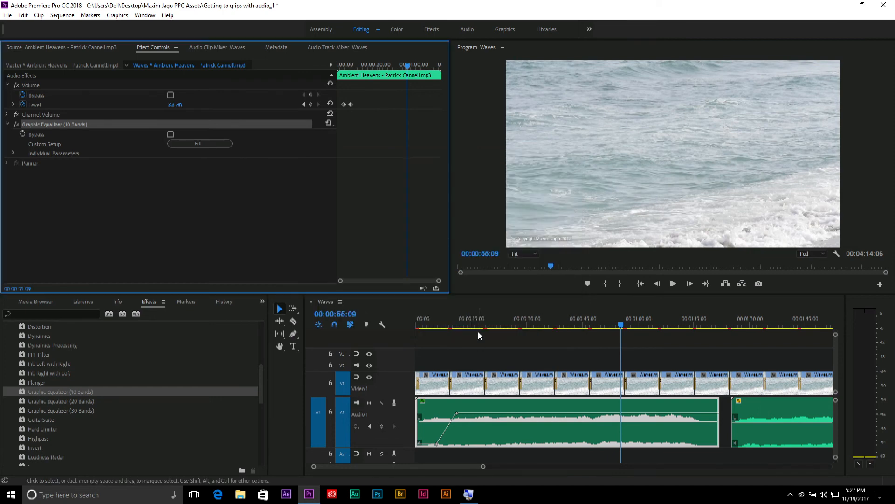
- Move the playhead to 00:00:21:03 and switch to the Audio workspace with no clip selected
{"action": "left_click", "coordinate": [494, 322]}
{"action": "left_click", "coordinate": [467, 29]}
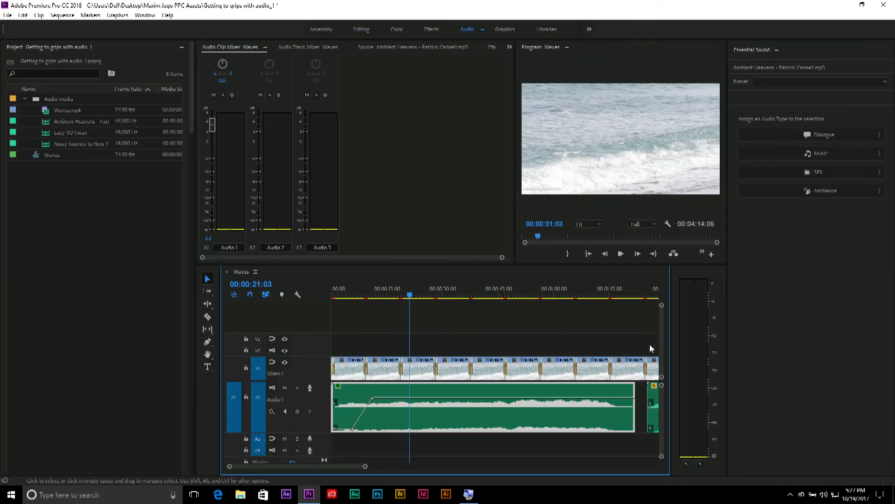
{"action": "left_click", "coordinate": [789, 326]}
{"action": "left_click", "coordinate": [578, 345]}
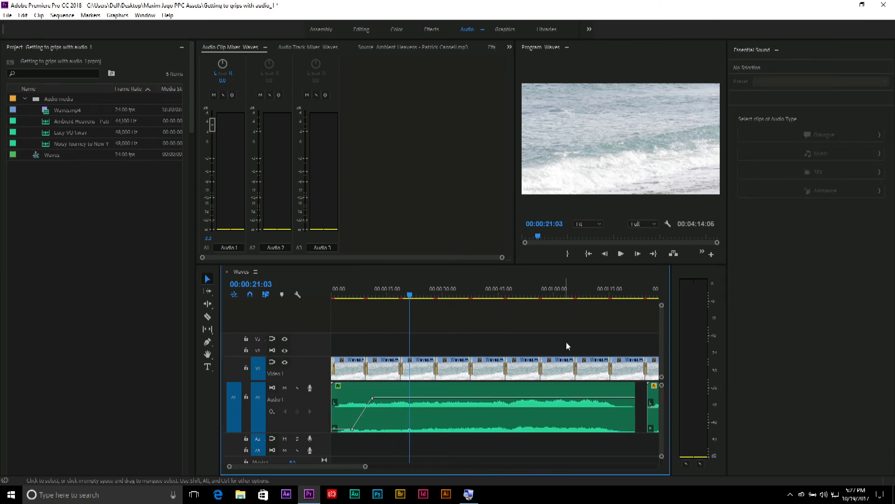
{"action": "left_click", "coordinate": [807, 279]}
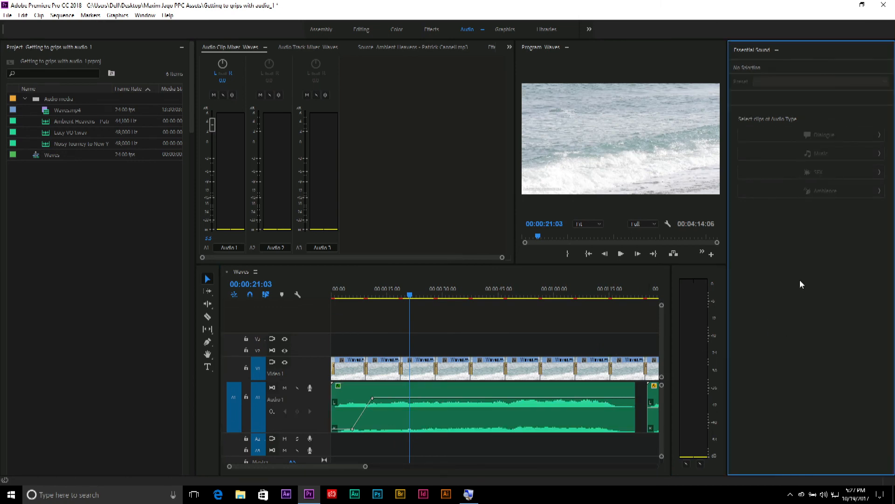
- Assign the Music audio type to the first Ambient Heavens clip and expand its Loudness settings
{"action": "left_click", "coordinate": [500, 421]}
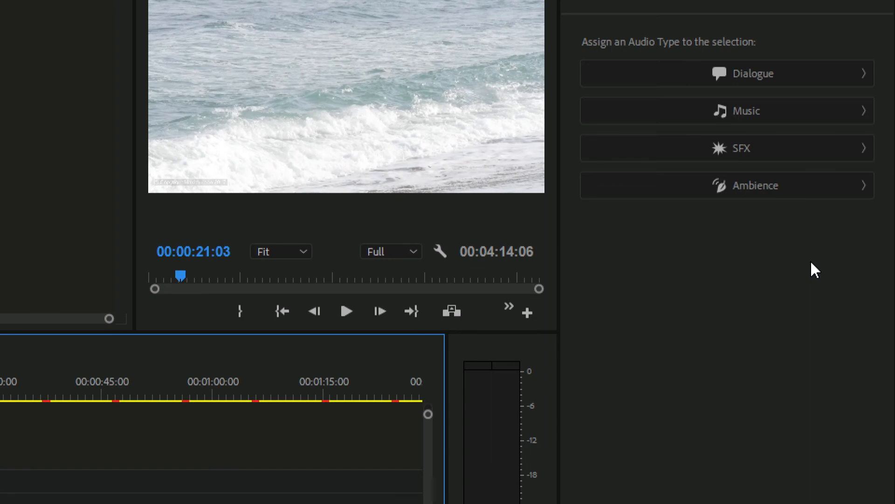
{"action": "left_click", "coordinate": [717, 110]}
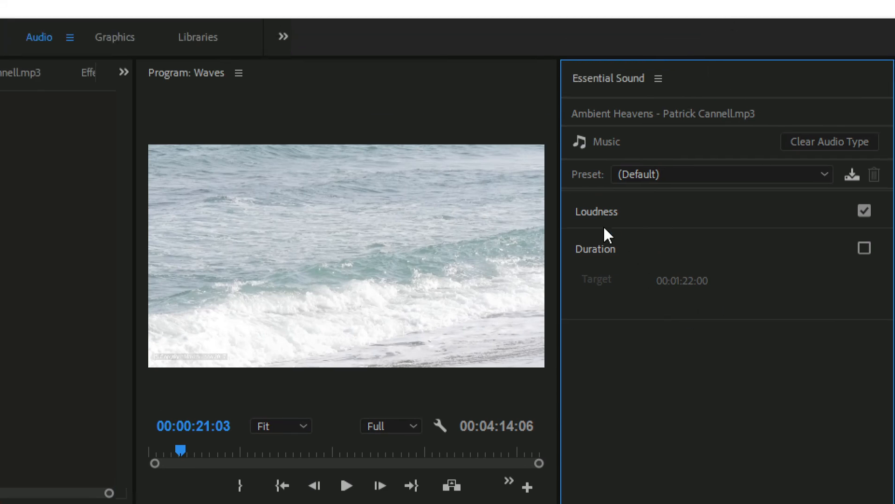
{"action": "left_click", "coordinate": [595, 213]}
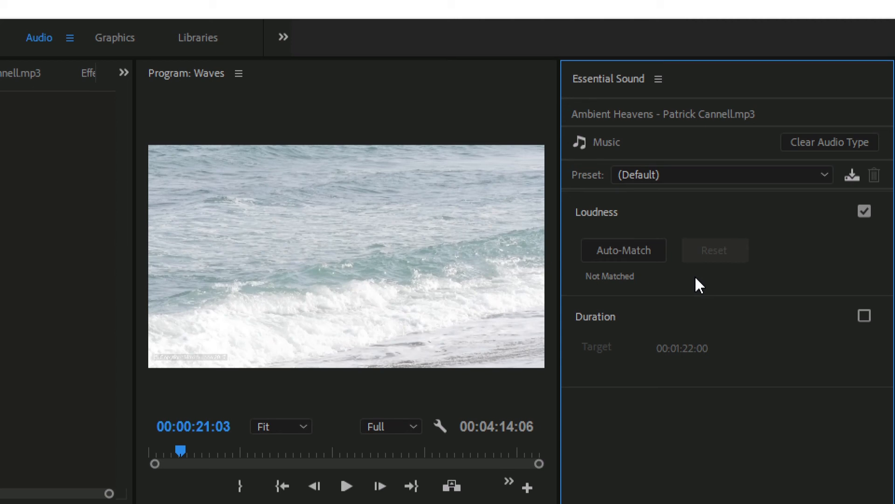
- Try the Duration option for the music clip, turning it on and off again
{"action": "left_click", "coordinate": [671, 325]}
{"action": "left_click", "coordinate": [822, 321]}
{"action": "left_click", "coordinate": [866, 316]}
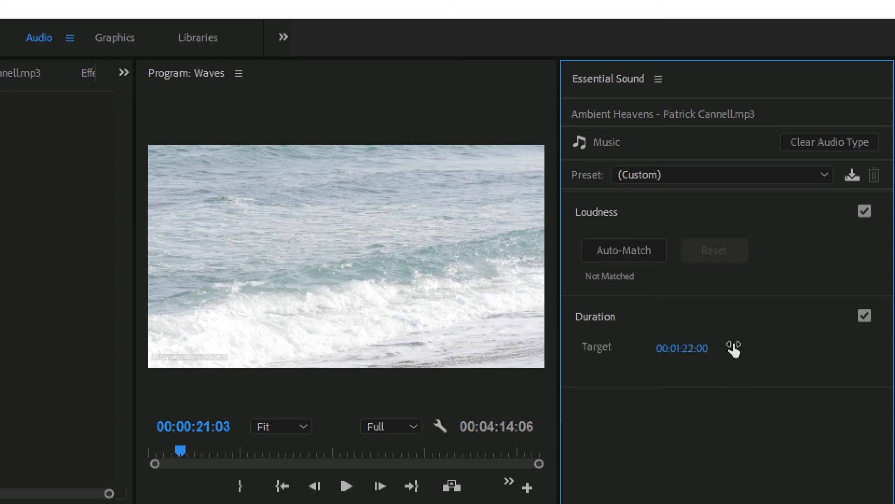
{"action": "left_click", "coordinate": [865, 316]}
- Auto-match the loudness of the first Ambient Heavens clip and keep the clip selected in the sequence
{"action": "left_click", "coordinate": [619, 255]}
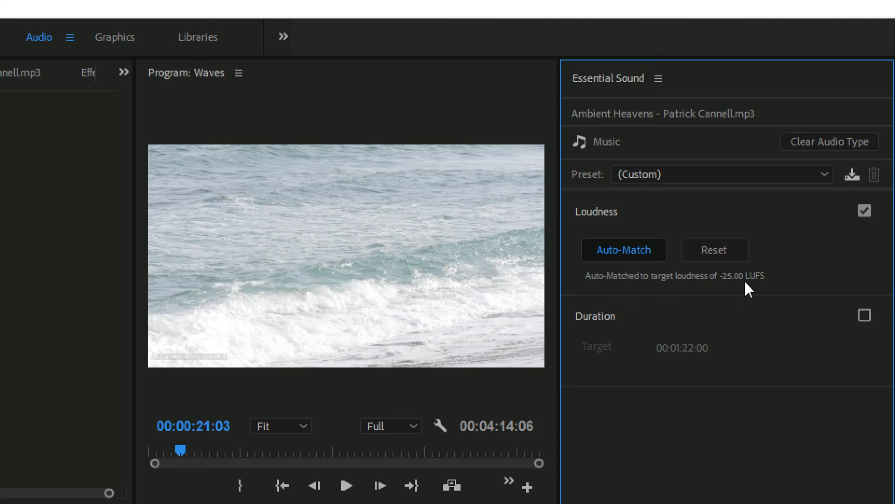
{"action": "left_click", "coordinate": [639, 250]}
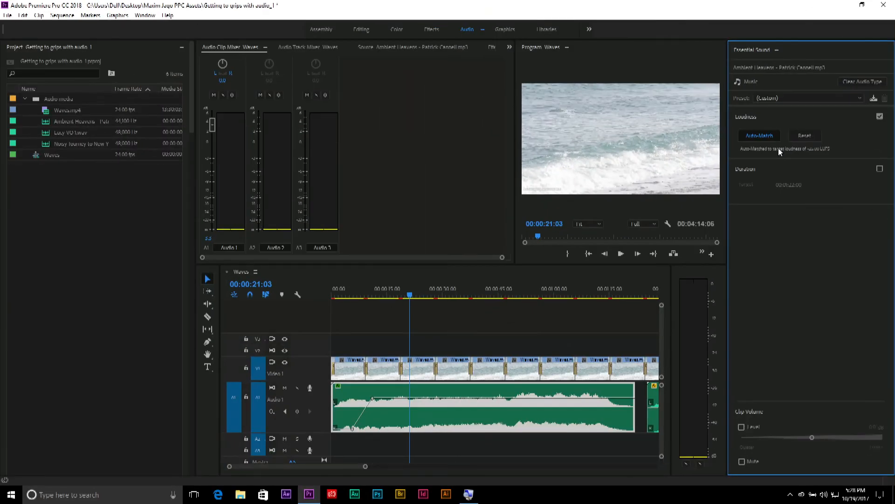
{"action": "left_click", "coordinate": [541, 426]}
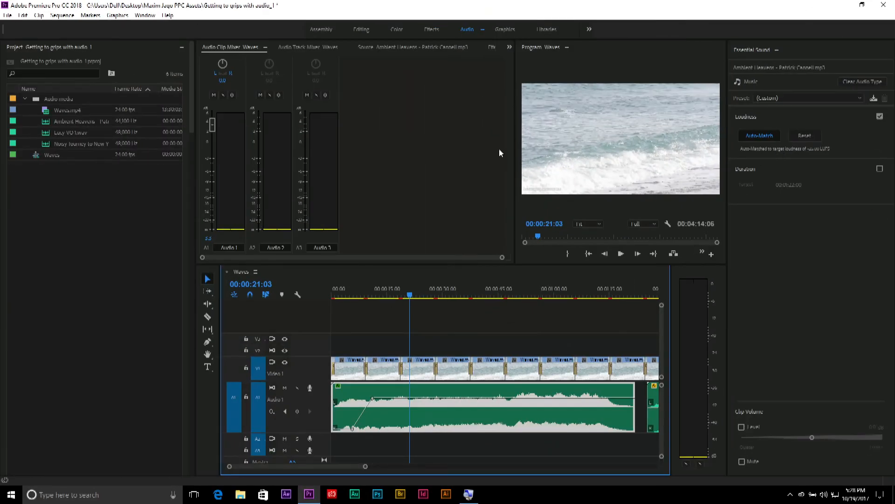
- Delete the Graphic Equalizer (10 Bands) effect from the first Ambient Heavens clip and expand its Channel Volume settings
{"action": "left_click", "coordinate": [492, 47]}
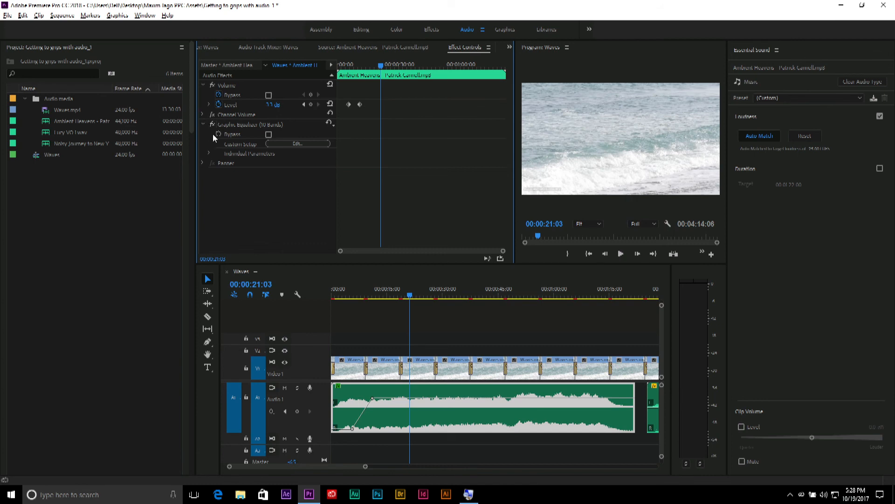
{"action": "left_click", "coordinate": [240, 125]}
{"action": "key", "text": "Delete"}
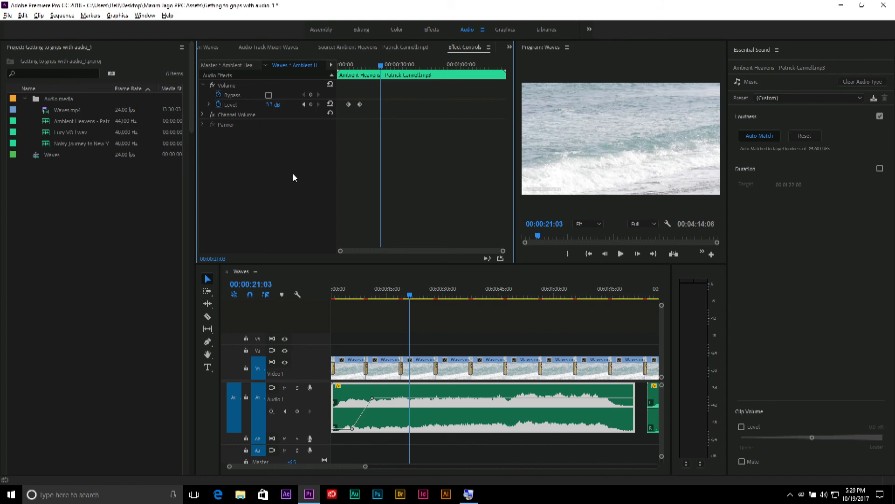
{"action": "left_click", "coordinate": [203, 115]}
{"action": "left_click", "coordinate": [241, 116]}
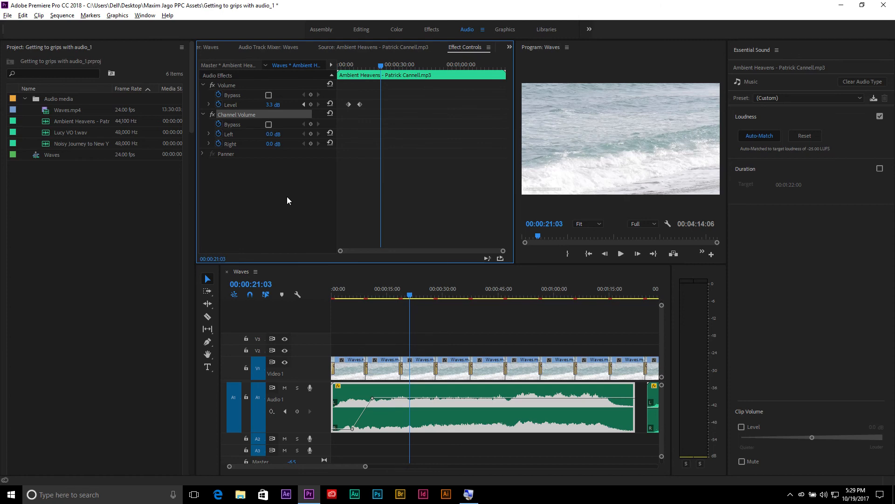
- Return to the Editing workspace and bring up the project's media list
{"action": "left_click", "coordinate": [362, 29]}
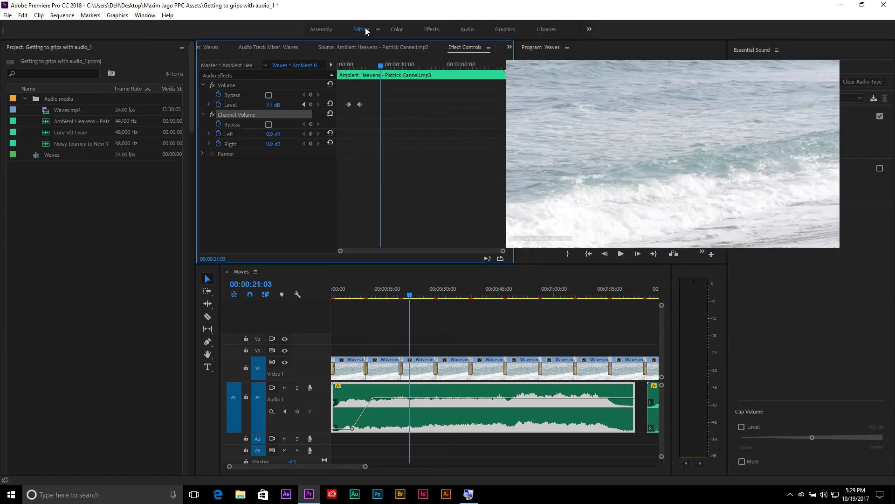
{"action": "left_click", "coordinate": [38, 301]}
{"action": "scroll", "coordinate": [38, 302], "scroll_direction": "down", "scroll_amount": 5}
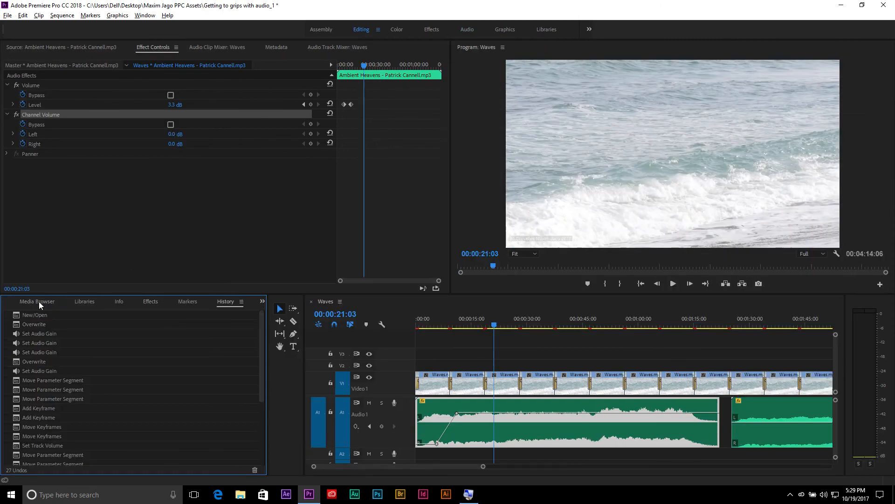
{"action": "scroll", "coordinate": [38, 301], "scroll_direction": "up", "scroll_amount": 6}
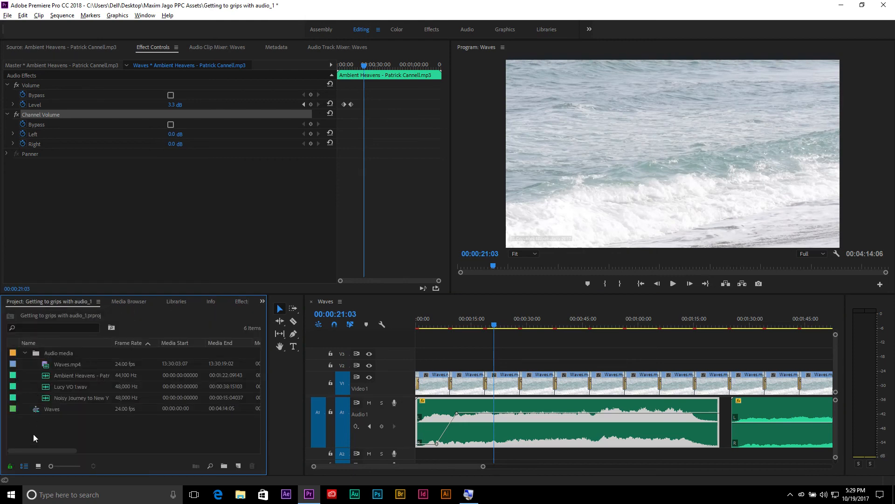
- Place Lucy VO 1.wav on track A2 starting at about 10 seconds, then enlarge the track and select the clip
{"action": "left_click", "coordinate": [49, 387]}
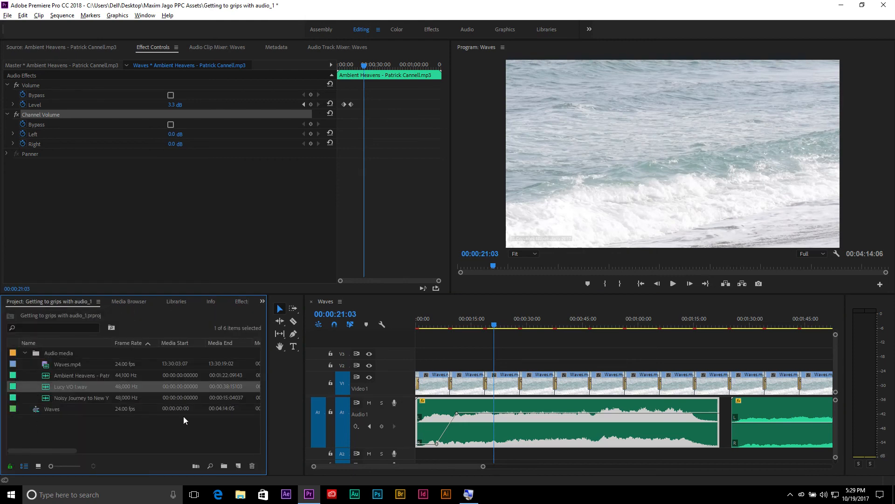
{"action": "left_click", "coordinate": [407, 402]}
{"action": "scroll", "coordinate": [406, 384], "scroll_direction": "down", "scroll_amount": 1}
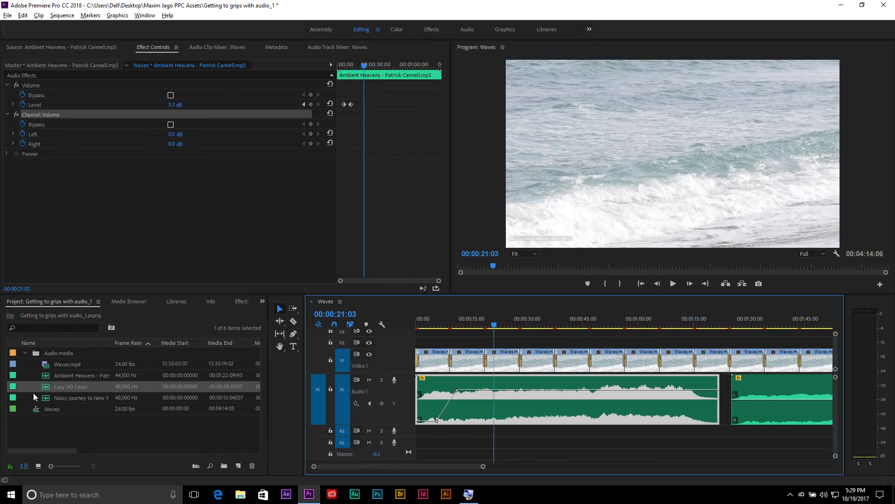
{"action": "left_click_drag", "start_coordinate": [46, 389], "coordinate": [458, 433]}
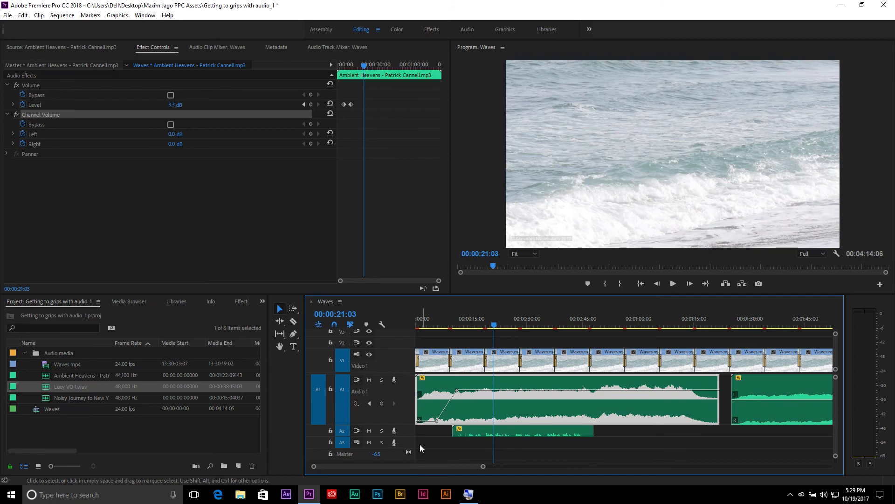
{"action": "left_click_drag", "start_coordinate": [409, 437], "coordinate": [409, 444]}
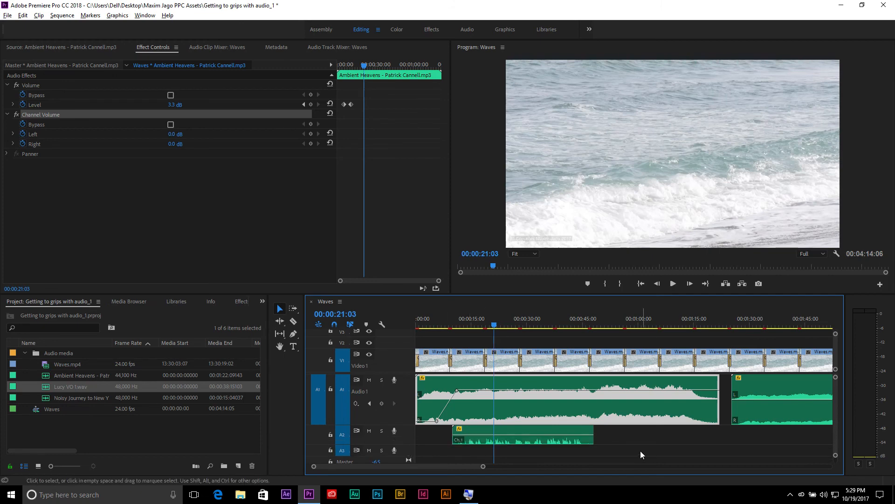
{"action": "left_click", "coordinate": [559, 440]}
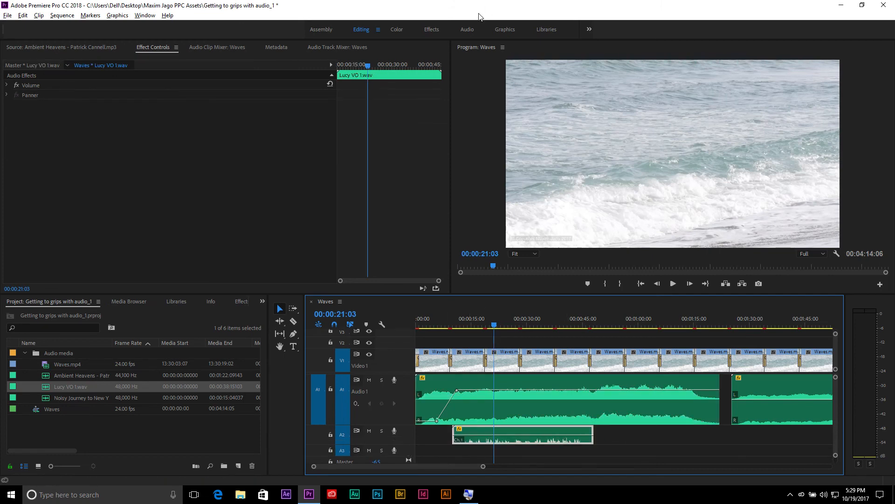
- Switch to the Audio workspace and assign the Dialogue audio type to the Lucy VO 1.wav clip on track A2
{"action": "left_click", "coordinate": [467, 30]}
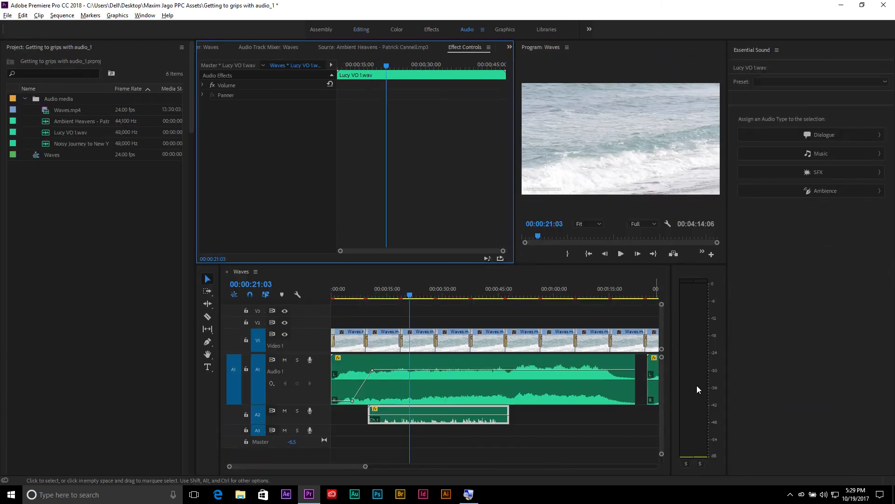
{"action": "left_click", "coordinate": [441, 418]}
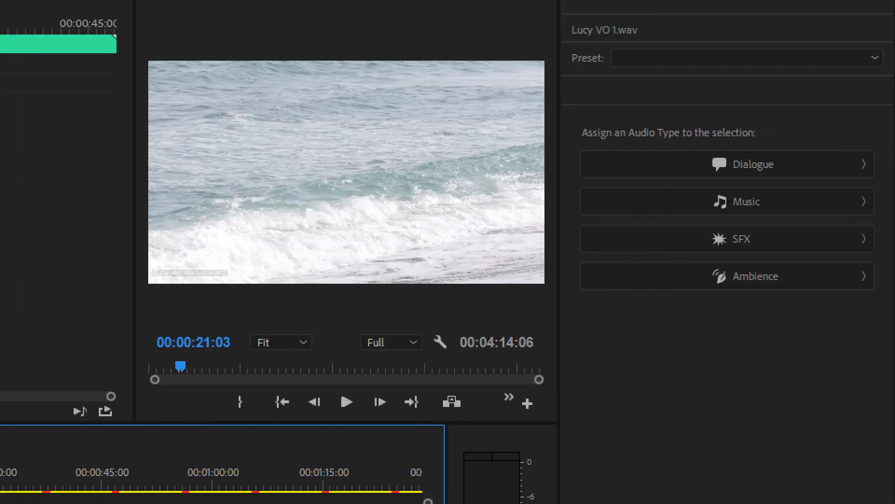
{"action": "left_click", "coordinate": [749, 170]}
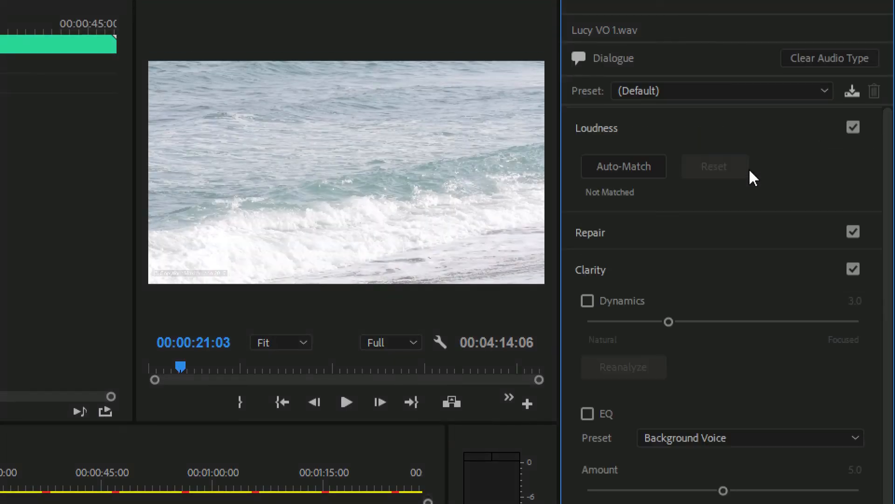
- Look through the Dialogue settings and auto-match the loudness of the Lucy VO 1.wav clip
{"action": "scroll", "coordinate": [885, 191], "scroll_direction": "down", "scroll_amount": 3}
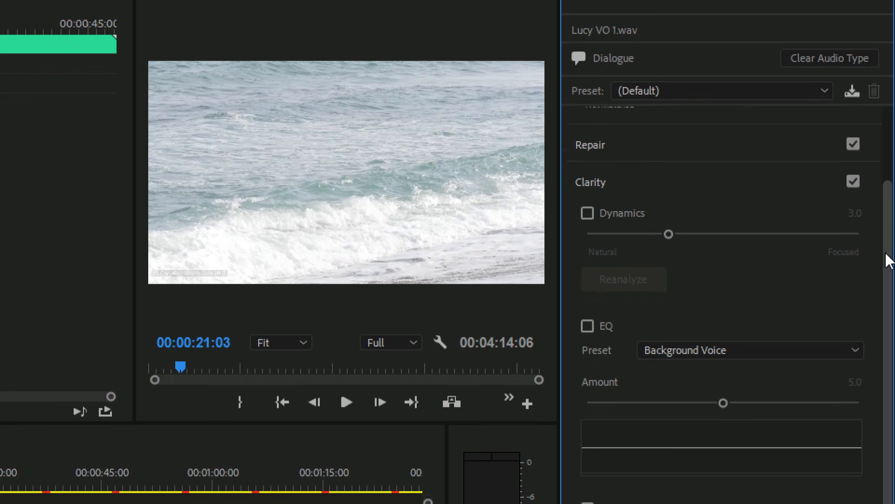
{"action": "scroll", "coordinate": [888, 377], "scroll_direction": "up", "scroll_amount": 3}
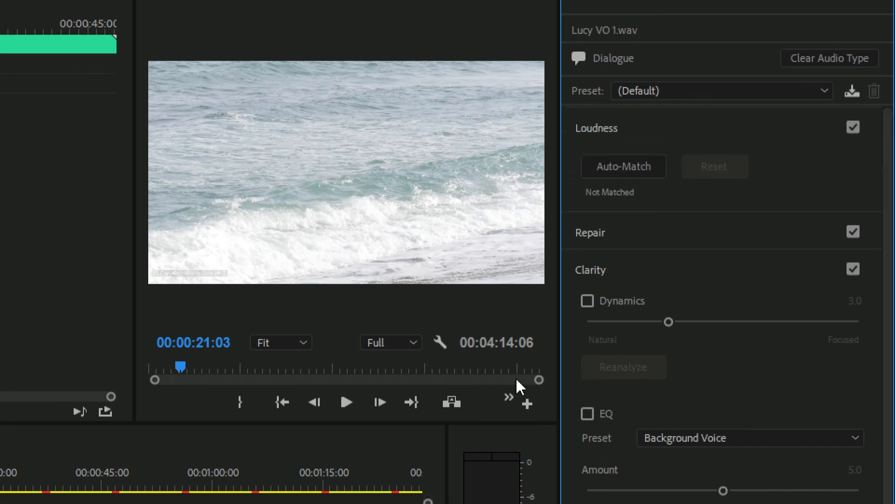
{"action": "scroll", "coordinate": [574, 357], "scroll_direction": "down", "scroll_amount": 3}
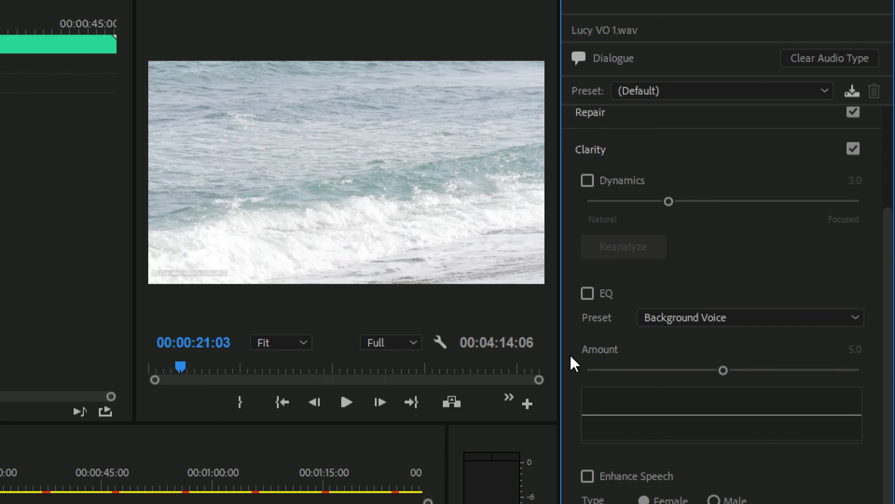
{"action": "scroll", "coordinate": [570, 352], "scroll_direction": "up", "scroll_amount": 3}
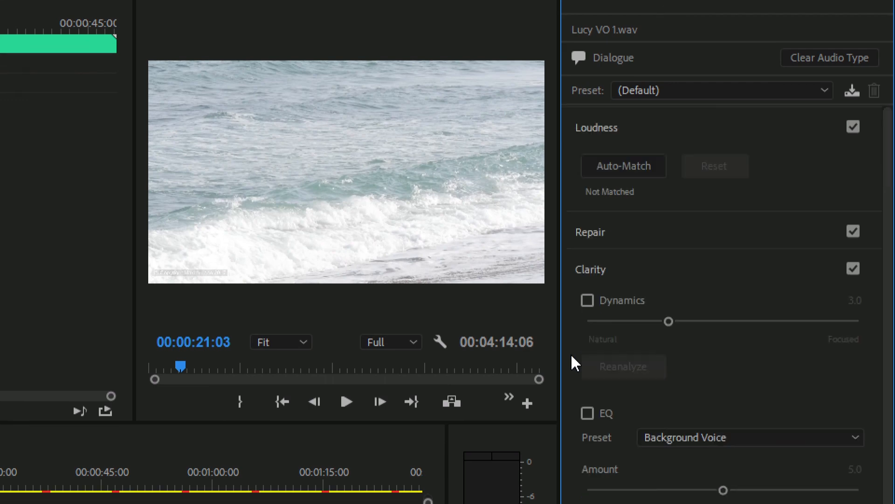
{"action": "left_click", "coordinate": [646, 171]}
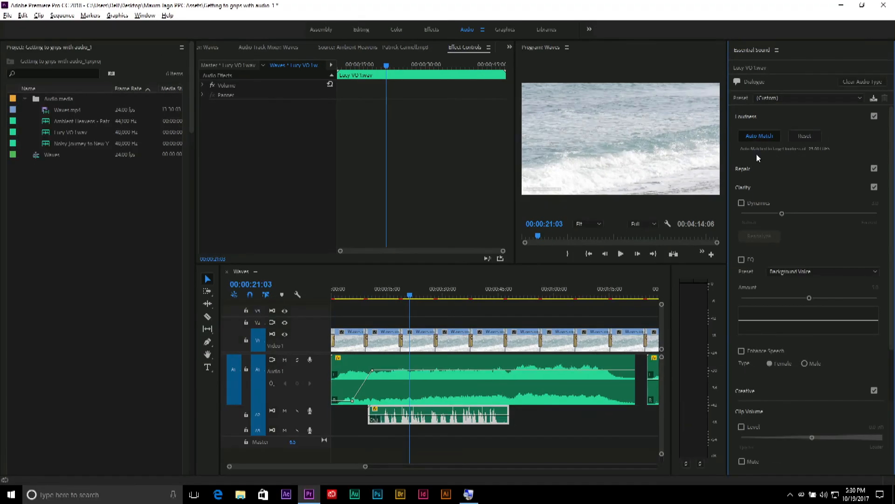
- Play the Waves sequence from about 14 seconds for a few seconds to hear the voice-over against the music
{"action": "left_click", "coordinate": [391, 422]}
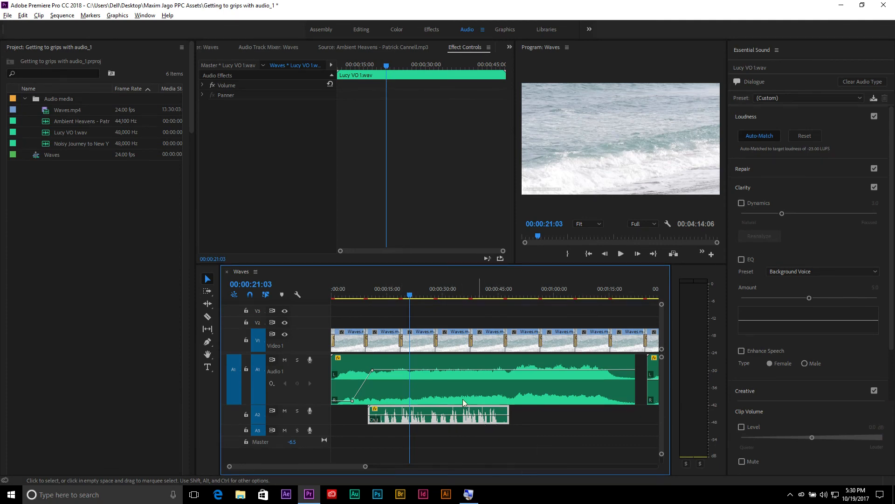
{"action": "left_click", "coordinate": [385, 294]}
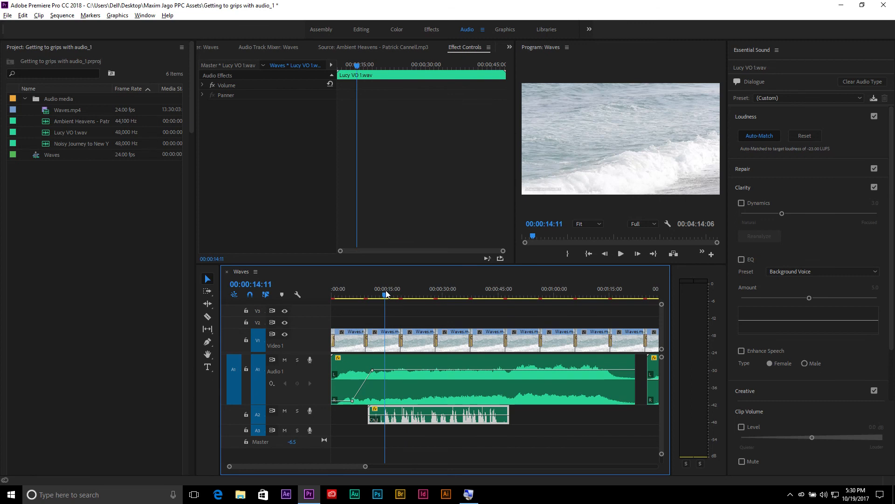
{"action": "key", "text": "space"}
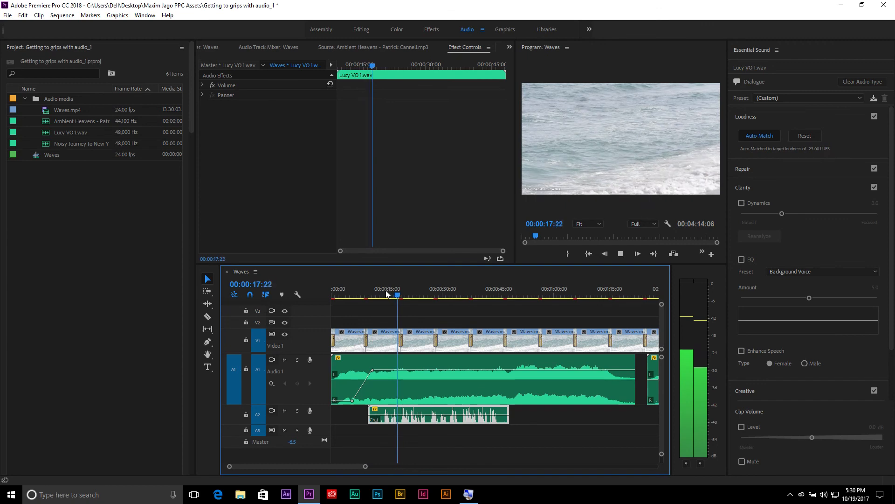
{"action": "key", "text": "space"}
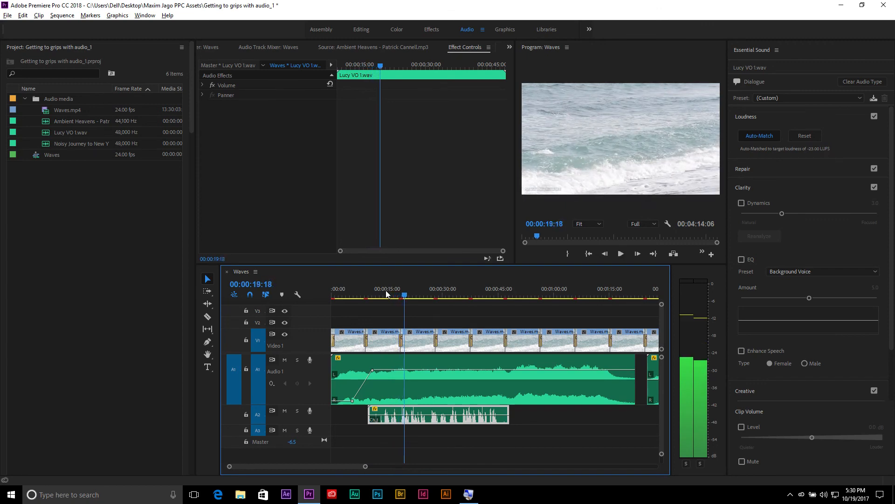